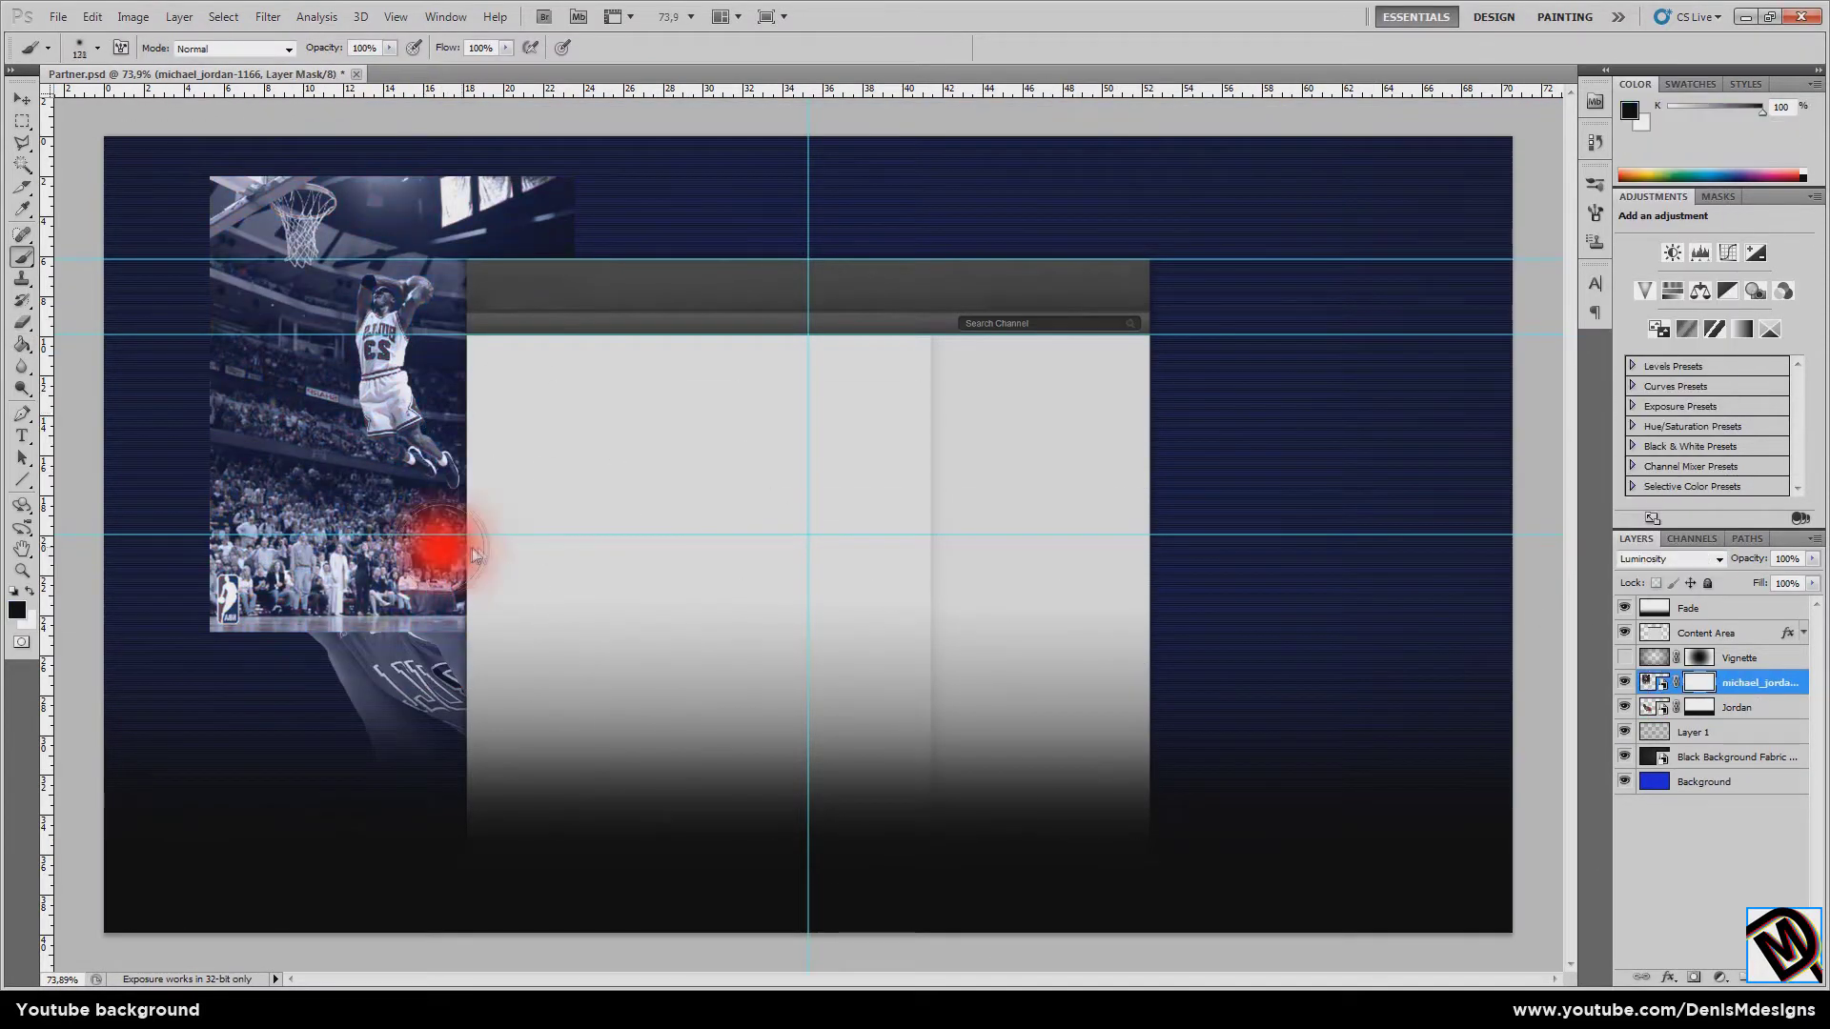
# - Mask out the crowd, enlarge the dunking Jordan photo, and make the background navy
pyautogui.moveTo(473, 553); pyautogui.dragTo(505, 629)
pyautogui.hotkey('ctrl', 't')
pyautogui.moveTo(633, 645); pyautogui.dragTo(654, 743)
pyautogui.press('Return')
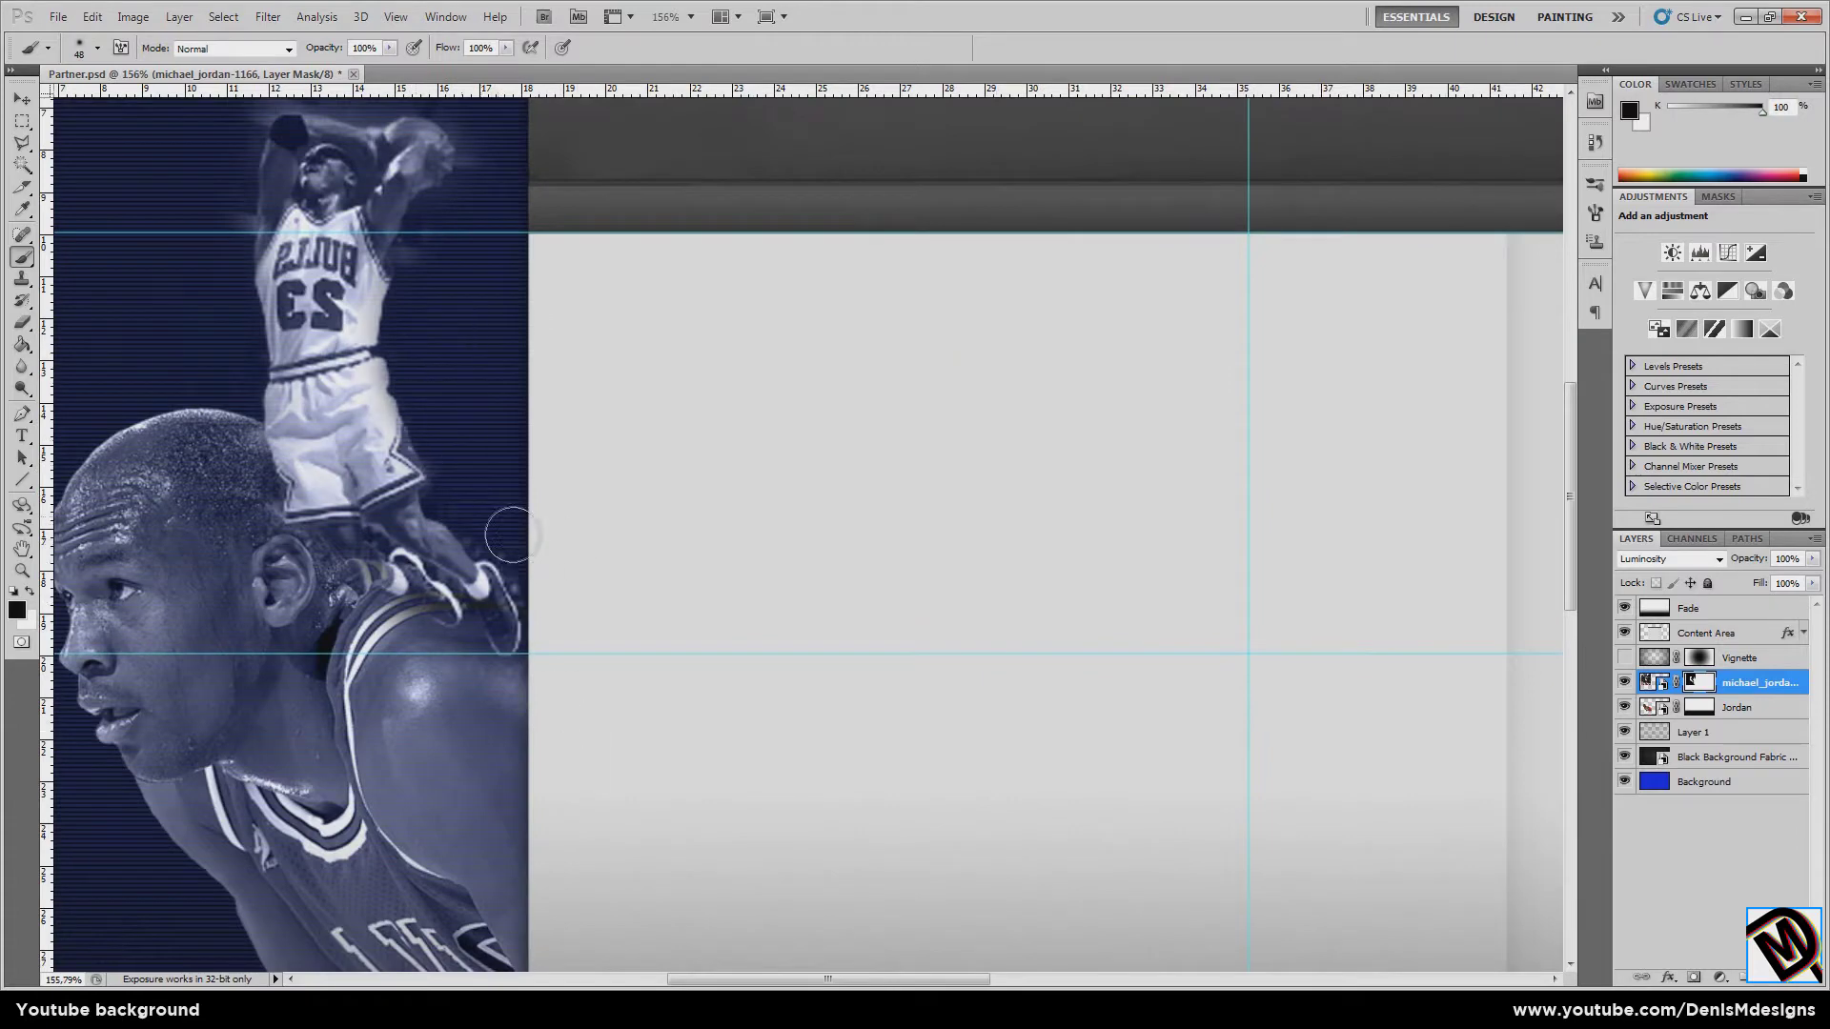
pyautogui.moveTo(409, 324); pyautogui.dragTo(434, 448)
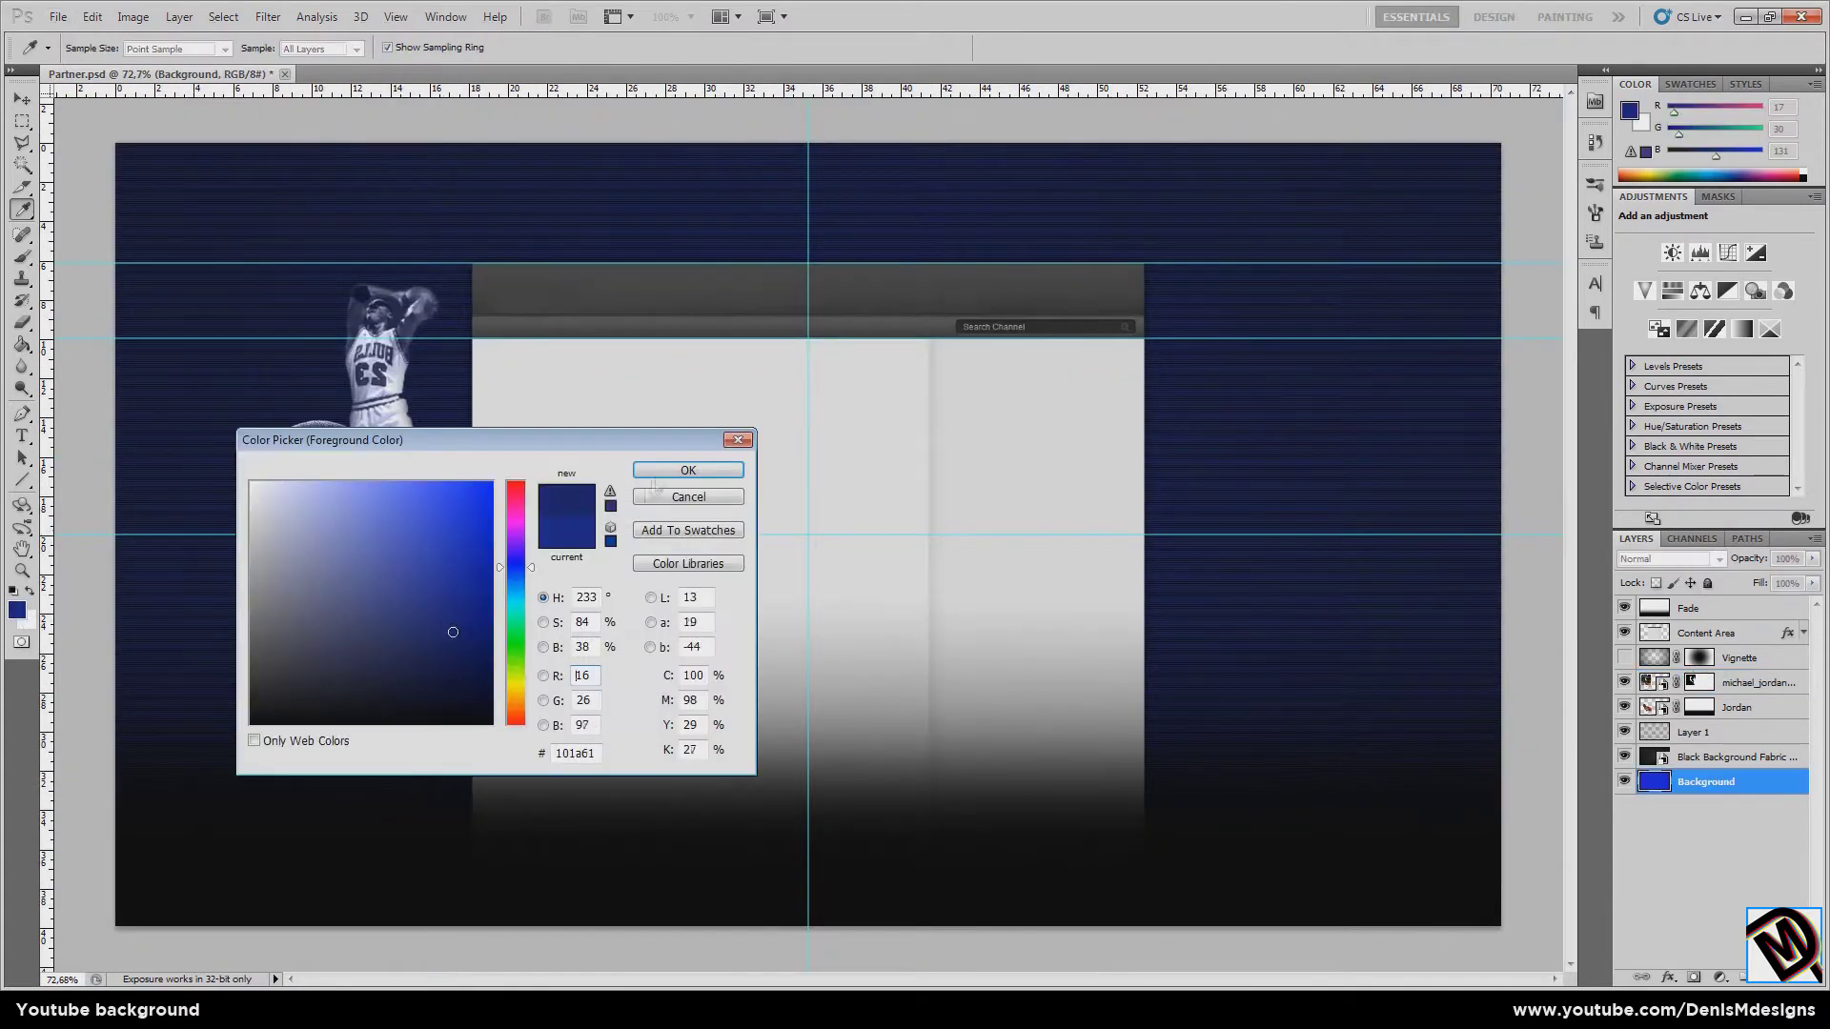
pyautogui.hotkey('alt', ']')
pyautogui.hotkey('alt', ']')
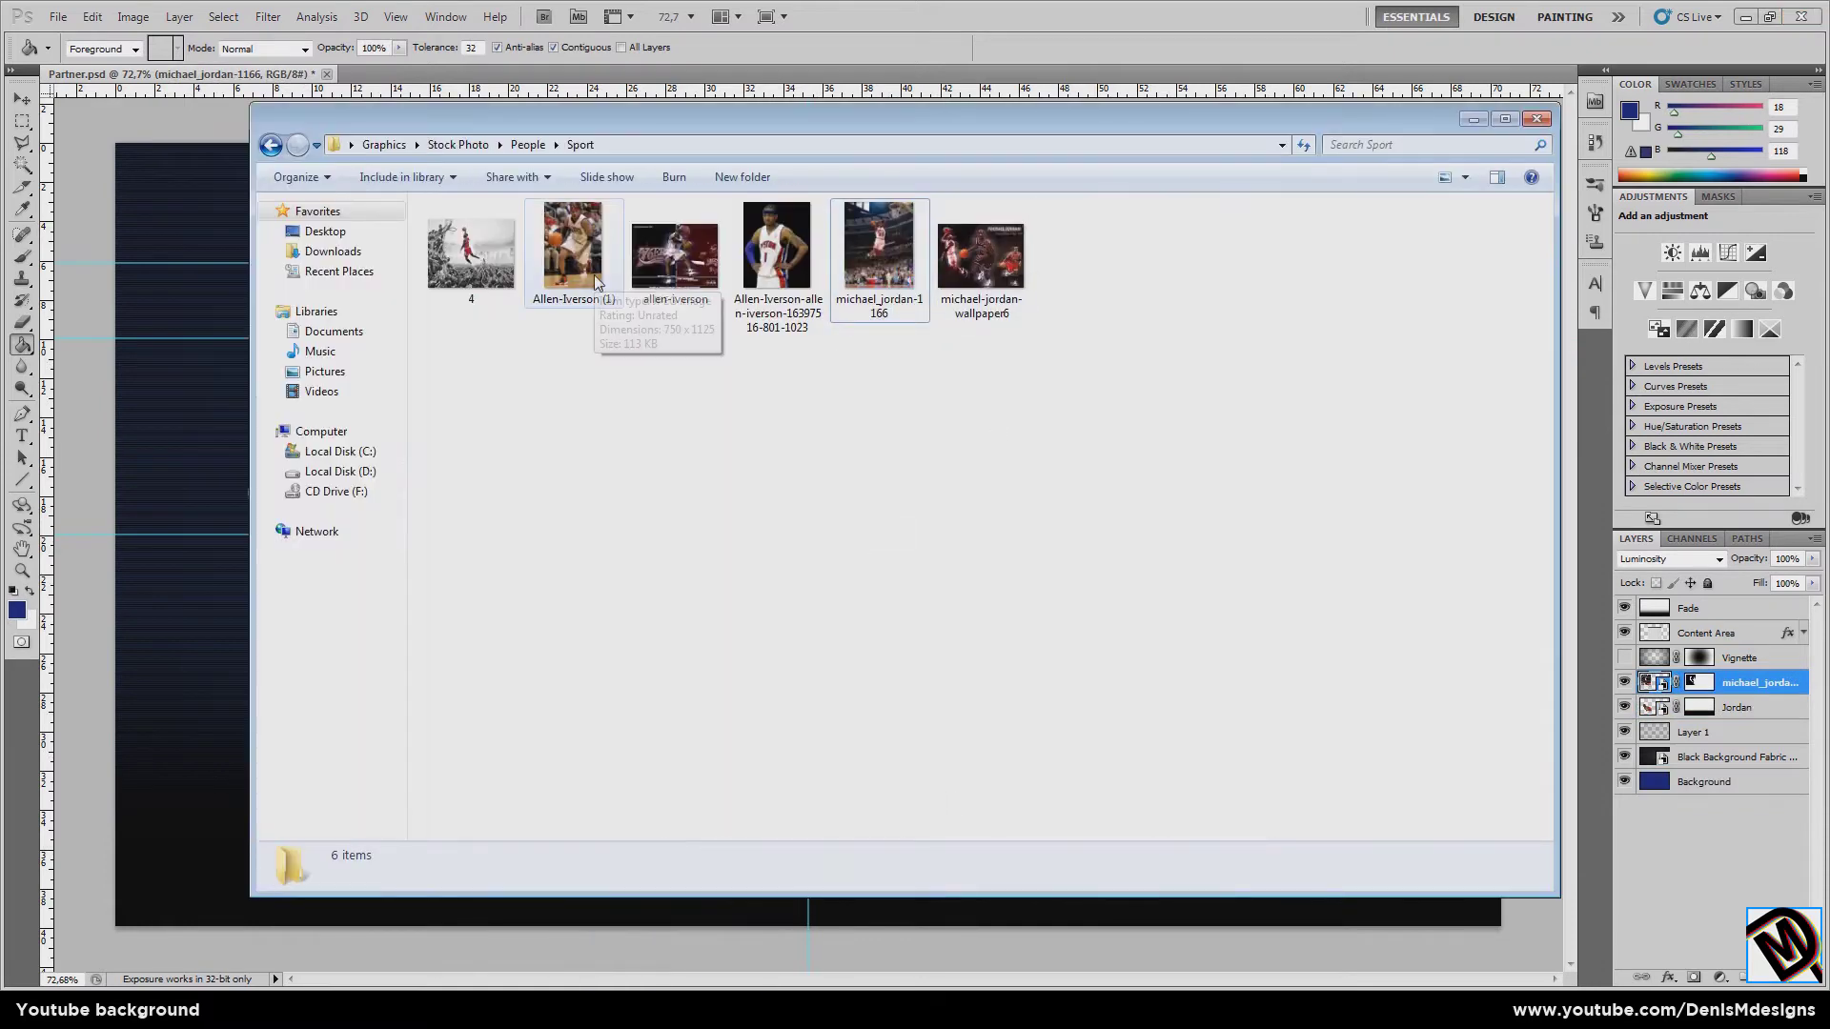
# - Place the Allen Iverson photo on the right and mask out its banner, credits and surroundings
pyautogui.moveTo(572, 250); pyautogui.dragTo(1673, 562)
pyautogui.press('Return')
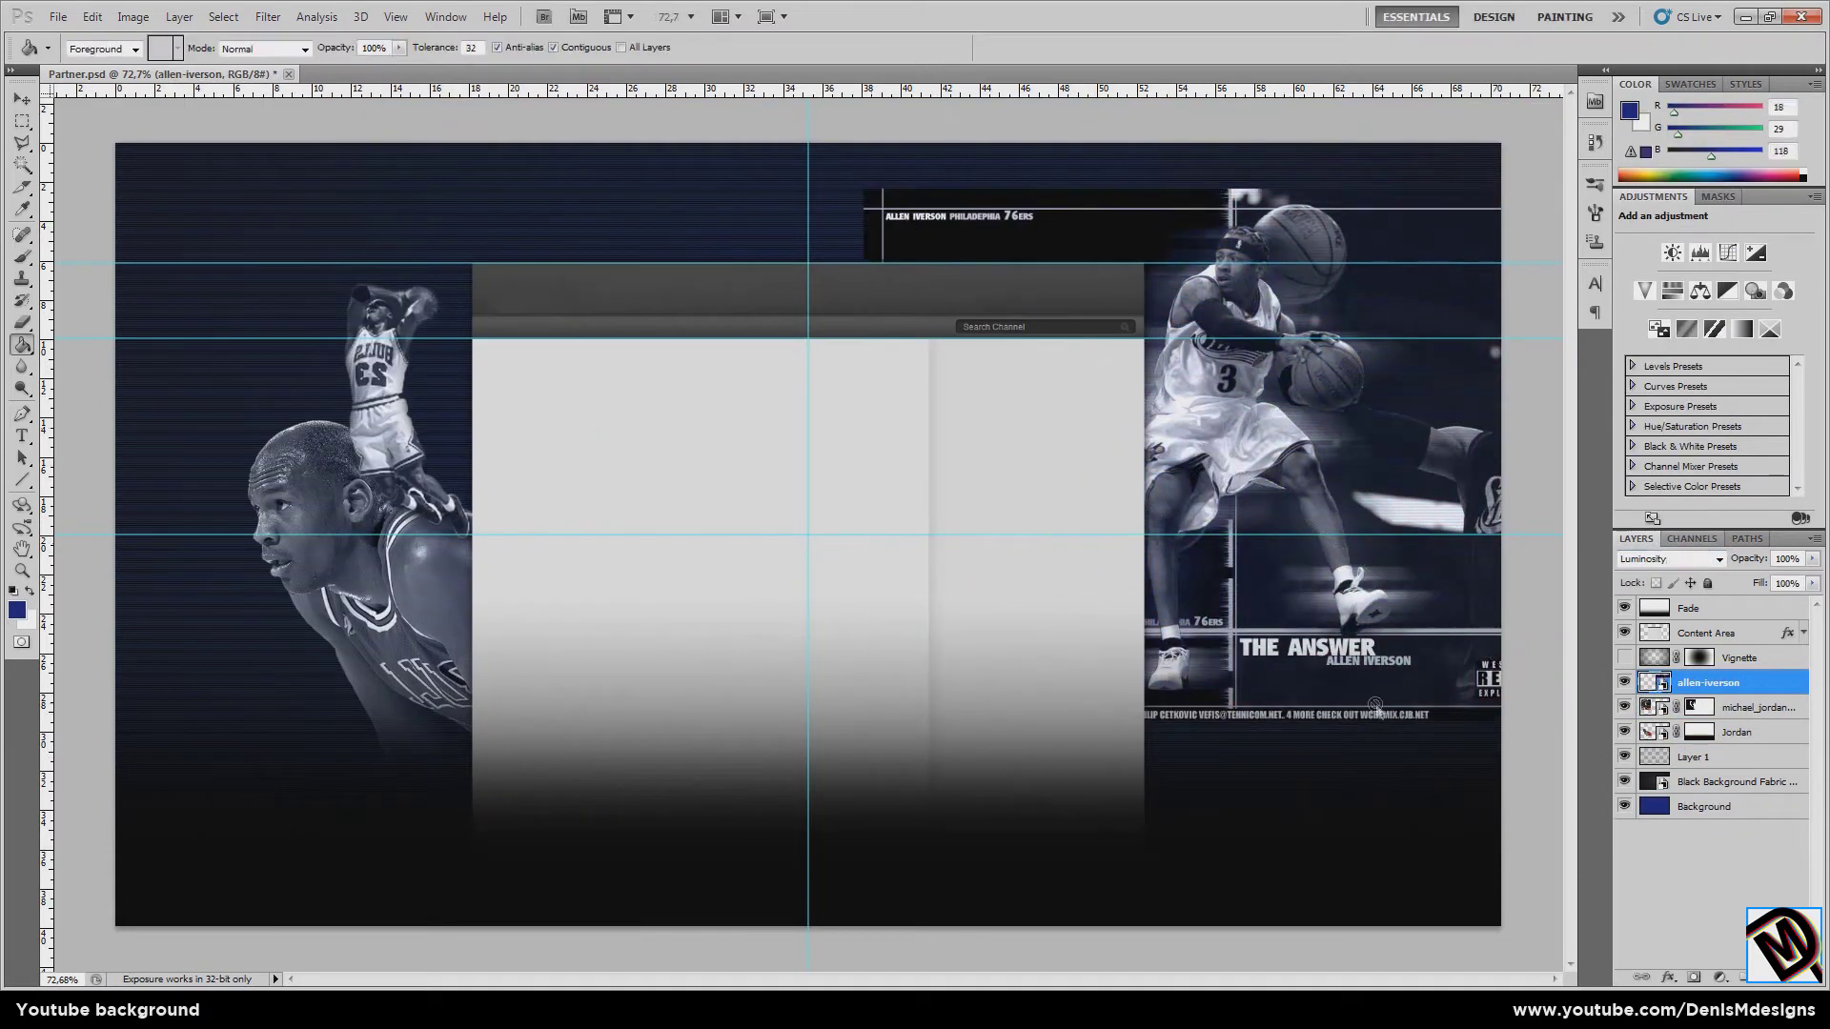
pyautogui.press('b')
pyautogui.moveTo(877, 224); pyautogui.dragTo(1191, 224)
pyautogui.moveTo(1192, 714); pyautogui.dragTo(1486, 667)
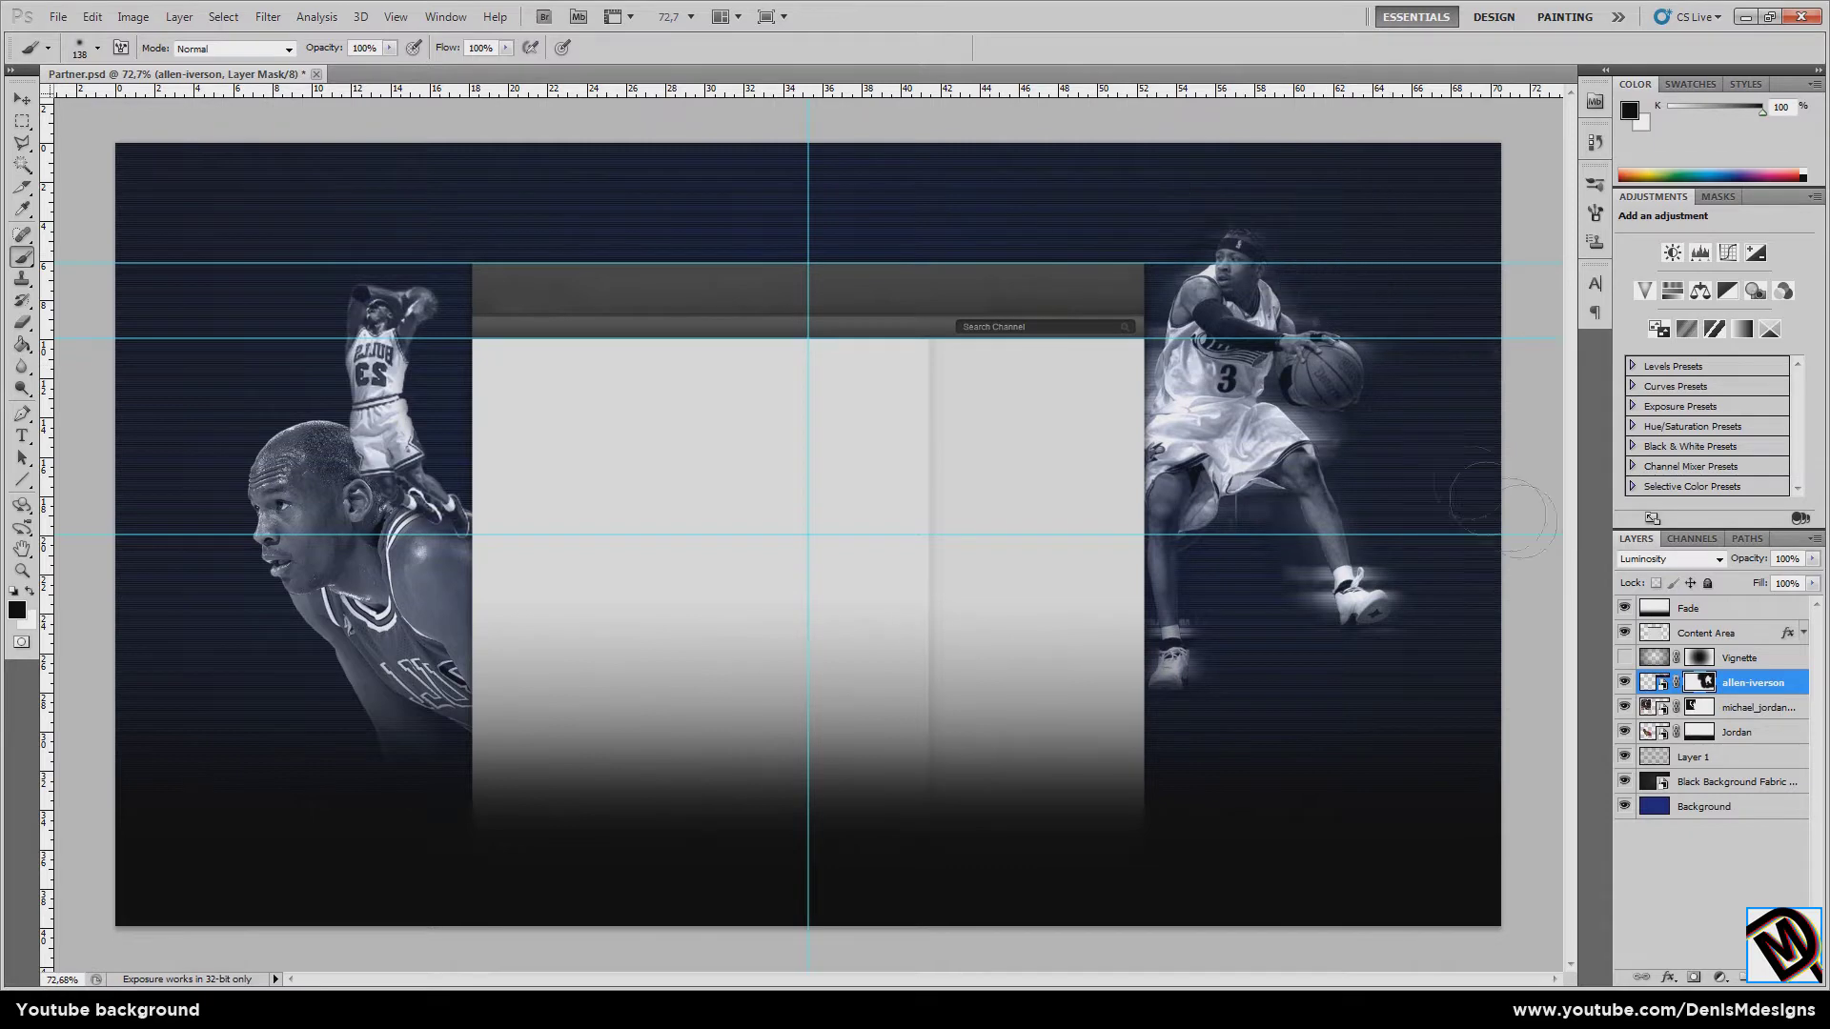
pyautogui.scroll(2, 1312, 355)
pyautogui.moveTo(1217, 641); pyautogui.dragTo(1238, 572)
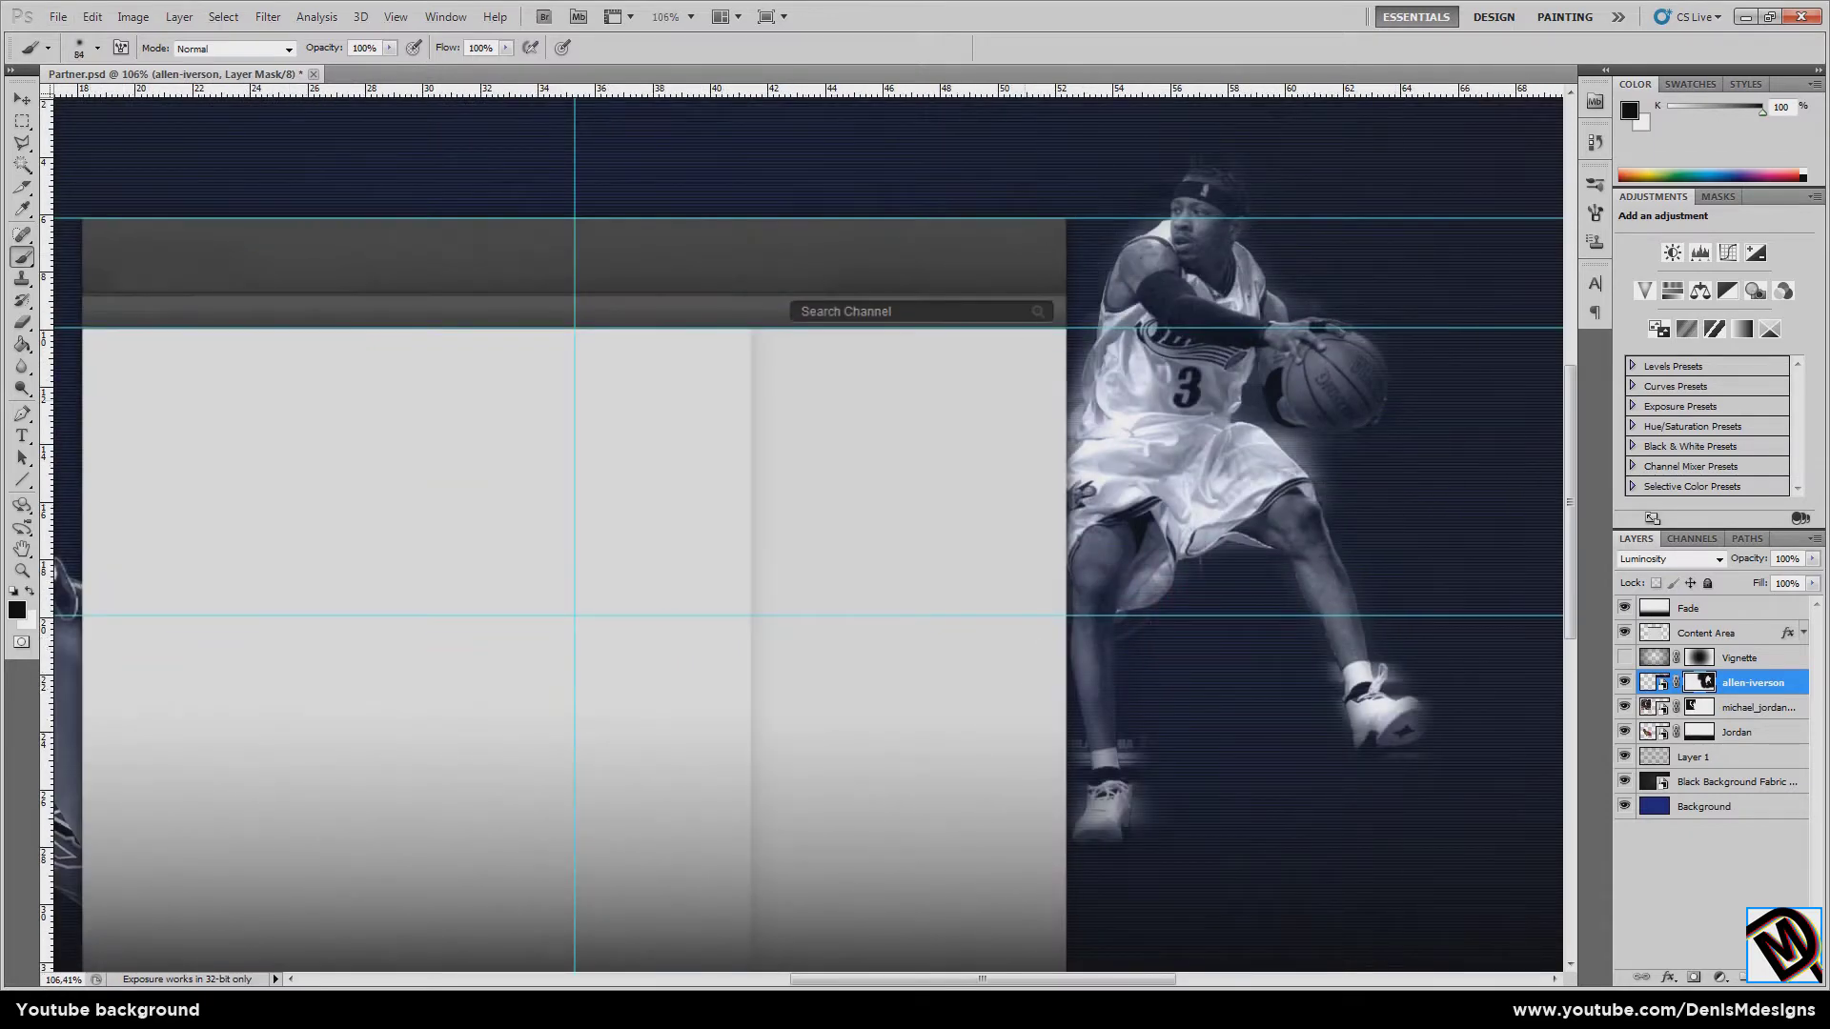
# - Apply Motion Blur to the Iverson photo and drag in a second Iverson shot
pyautogui.click(268, 16)
pyautogui.click(523, 299)
pyautogui.click(905, 315)
pyautogui.scroll(-2, 773, 519)
pyautogui.moveTo(939, 557); pyautogui.dragTo(890, 641)
pyautogui.write('80')
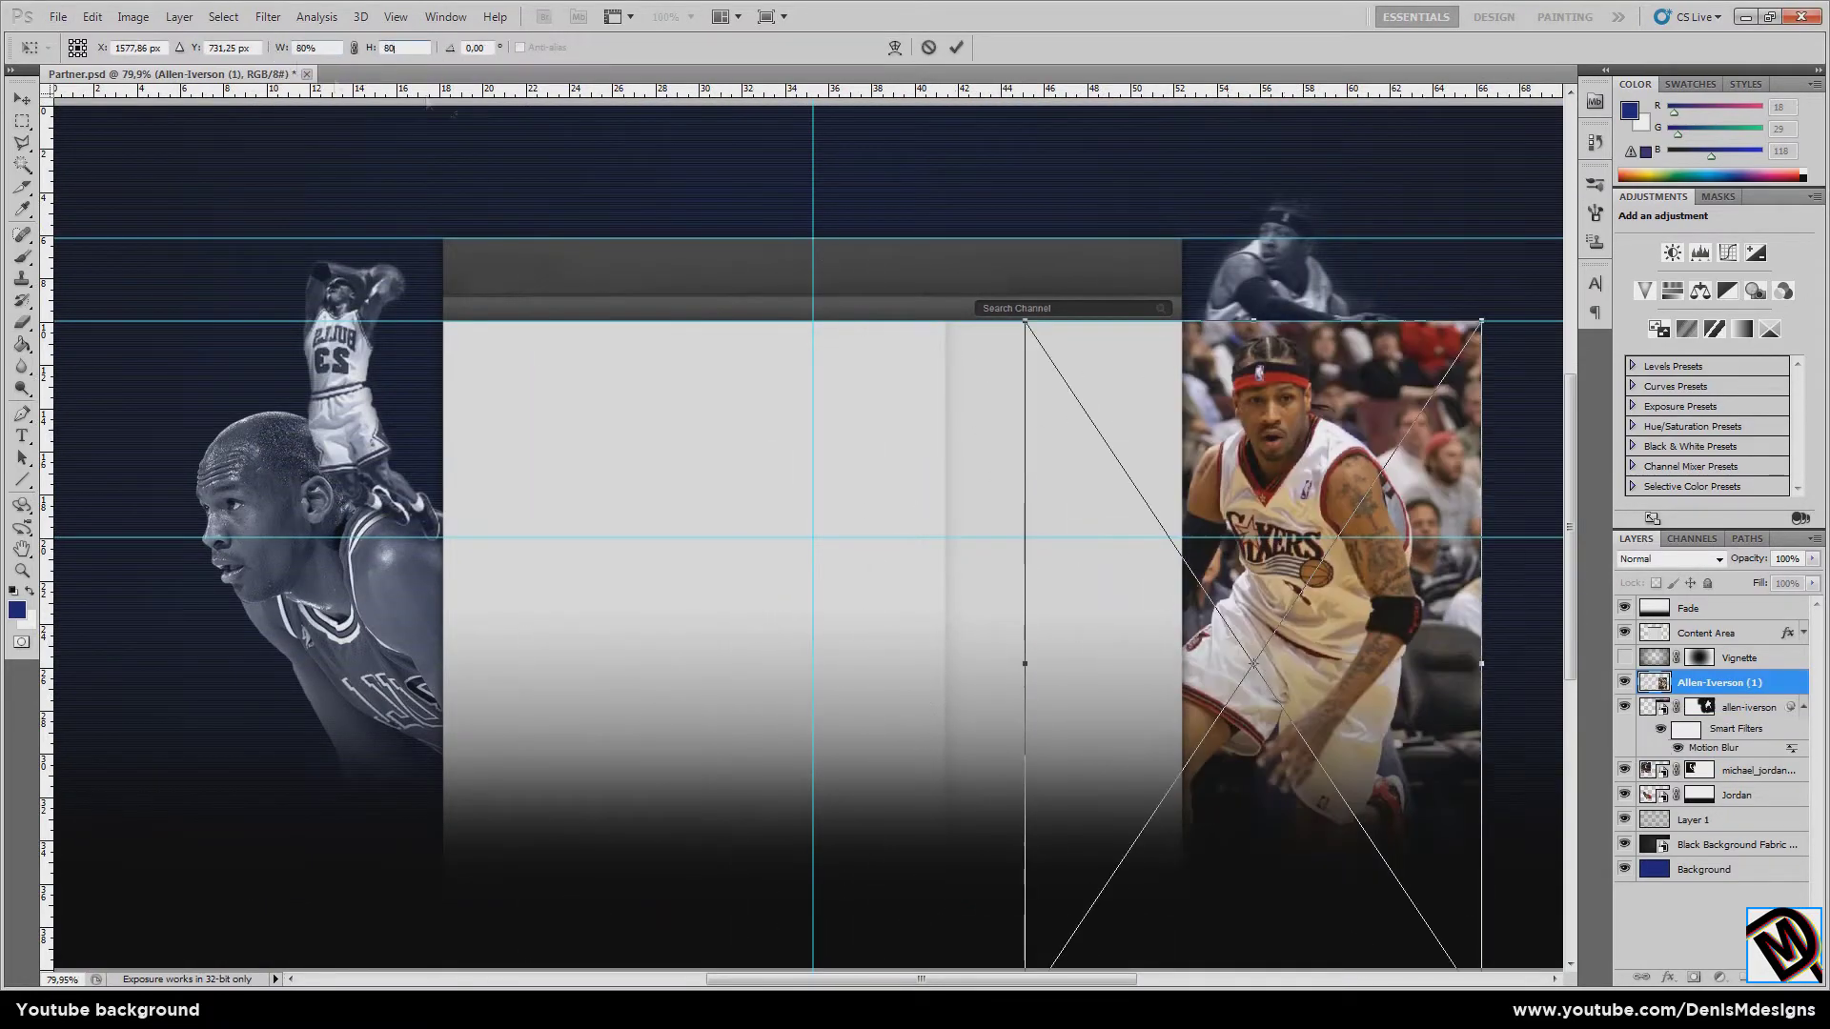
# - Blend the mirrored second Iverson photo in Luminosity mode with a painted layer mask
pyautogui.press('Return')
pyautogui.click(1671, 559)
pyautogui.click(1658, 564)
pyautogui.click(1694, 976)
pyautogui.press('b')
pyautogui.moveTo(1377, 470); pyautogui.dragTo(1382, 486)
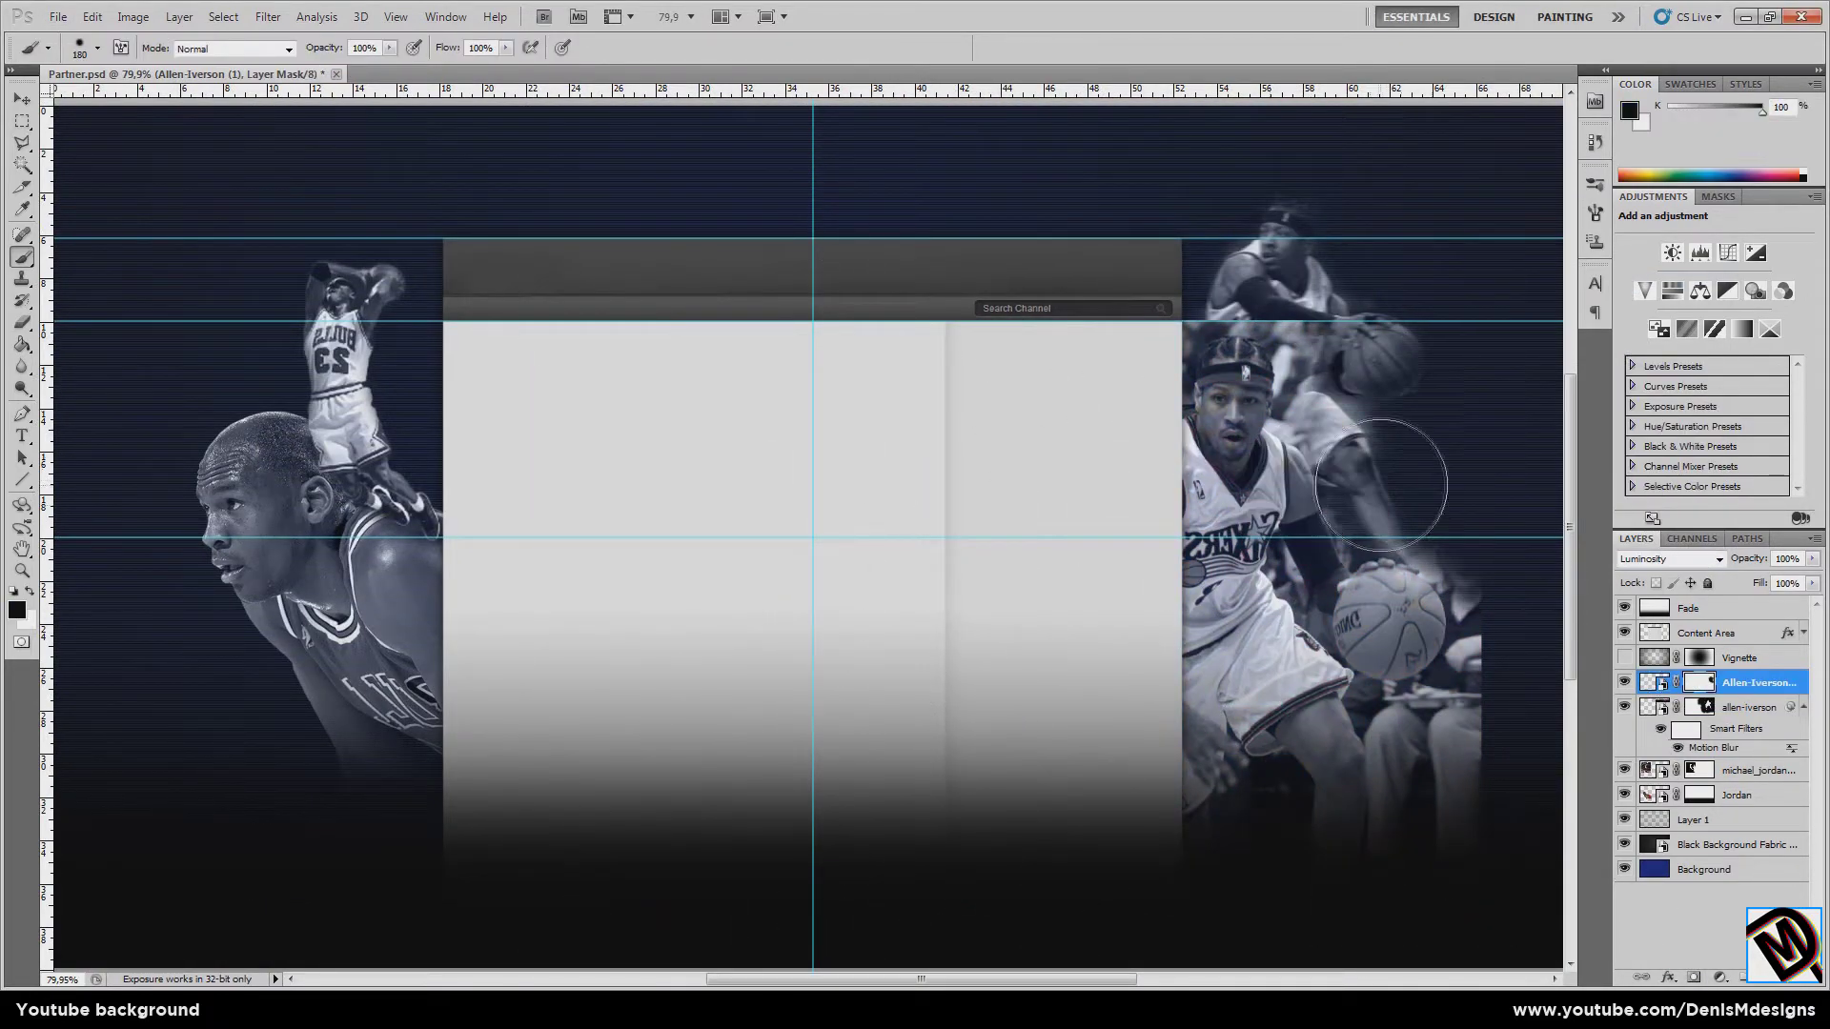
pyautogui.moveTo(1091, 705); pyautogui.dragTo(1438, 724)
# - Refine the mask around Iverson's face, body and ball, toggling the blurred layer to check
pyautogui.scroll(3, 1391, 614)
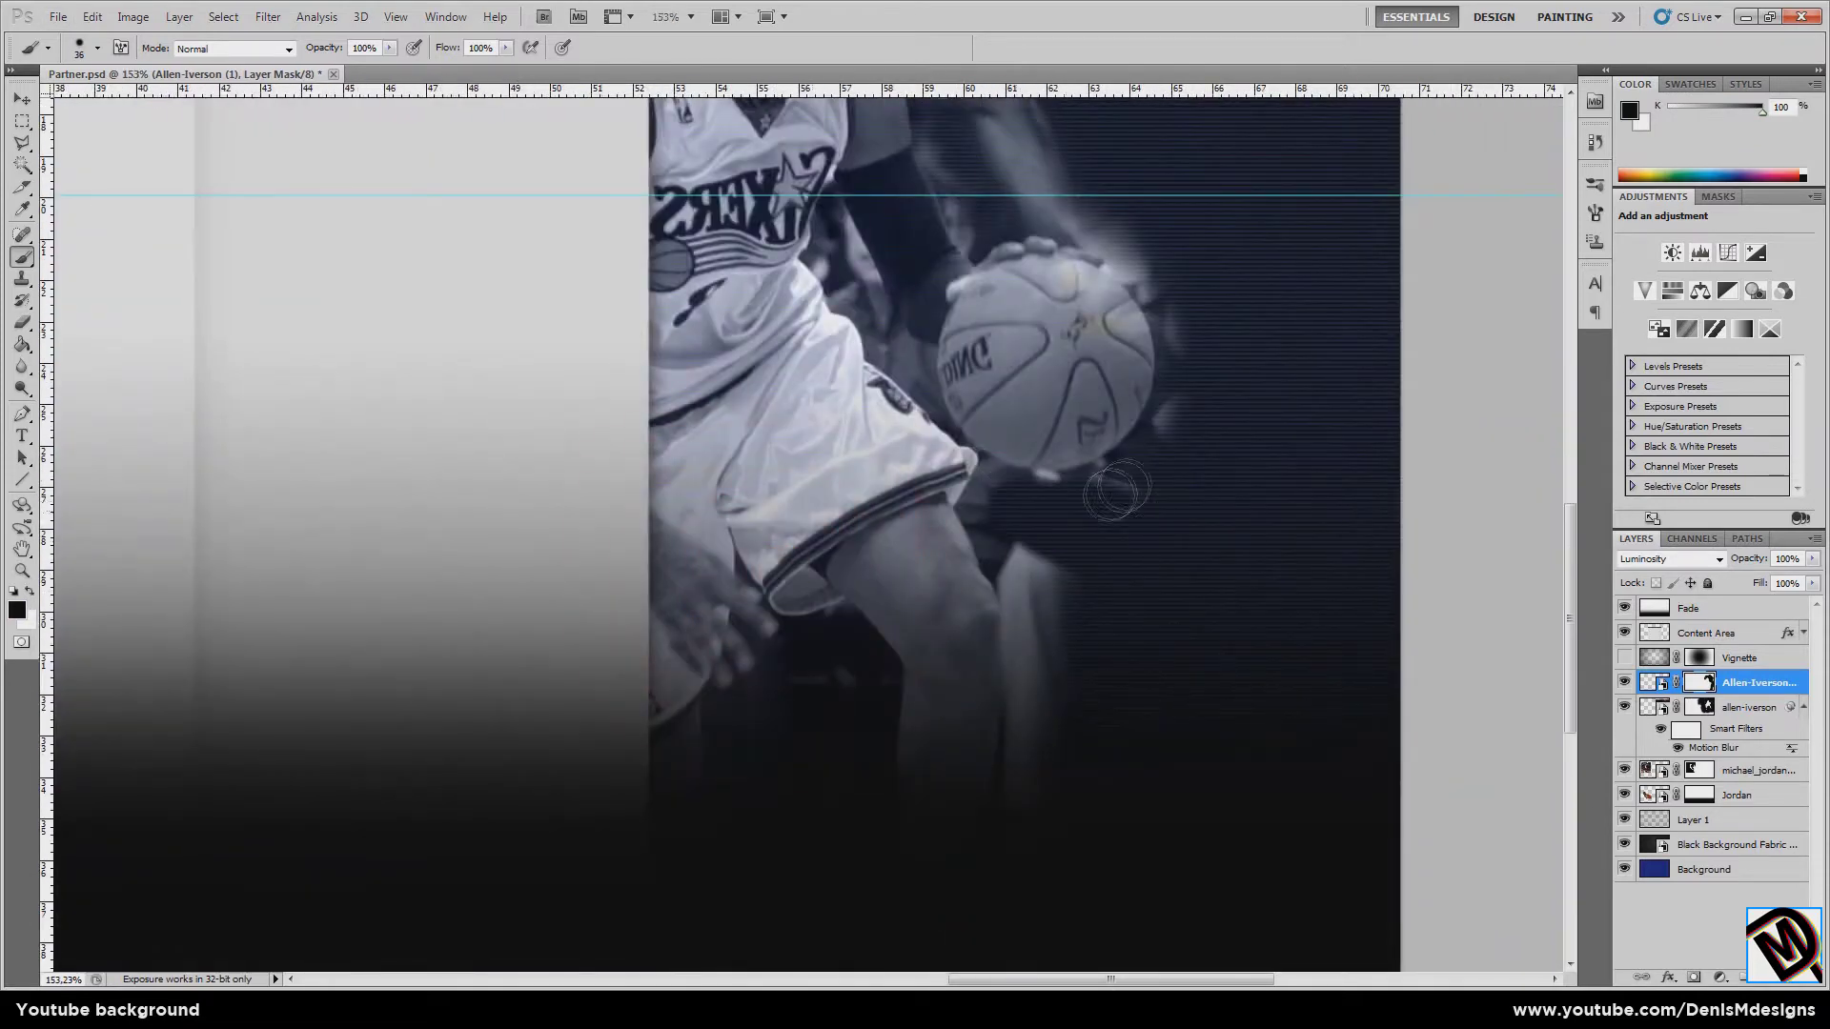
pyautogui.moveTo(1114, 217); pyautogui.dragTo(1013, 571)
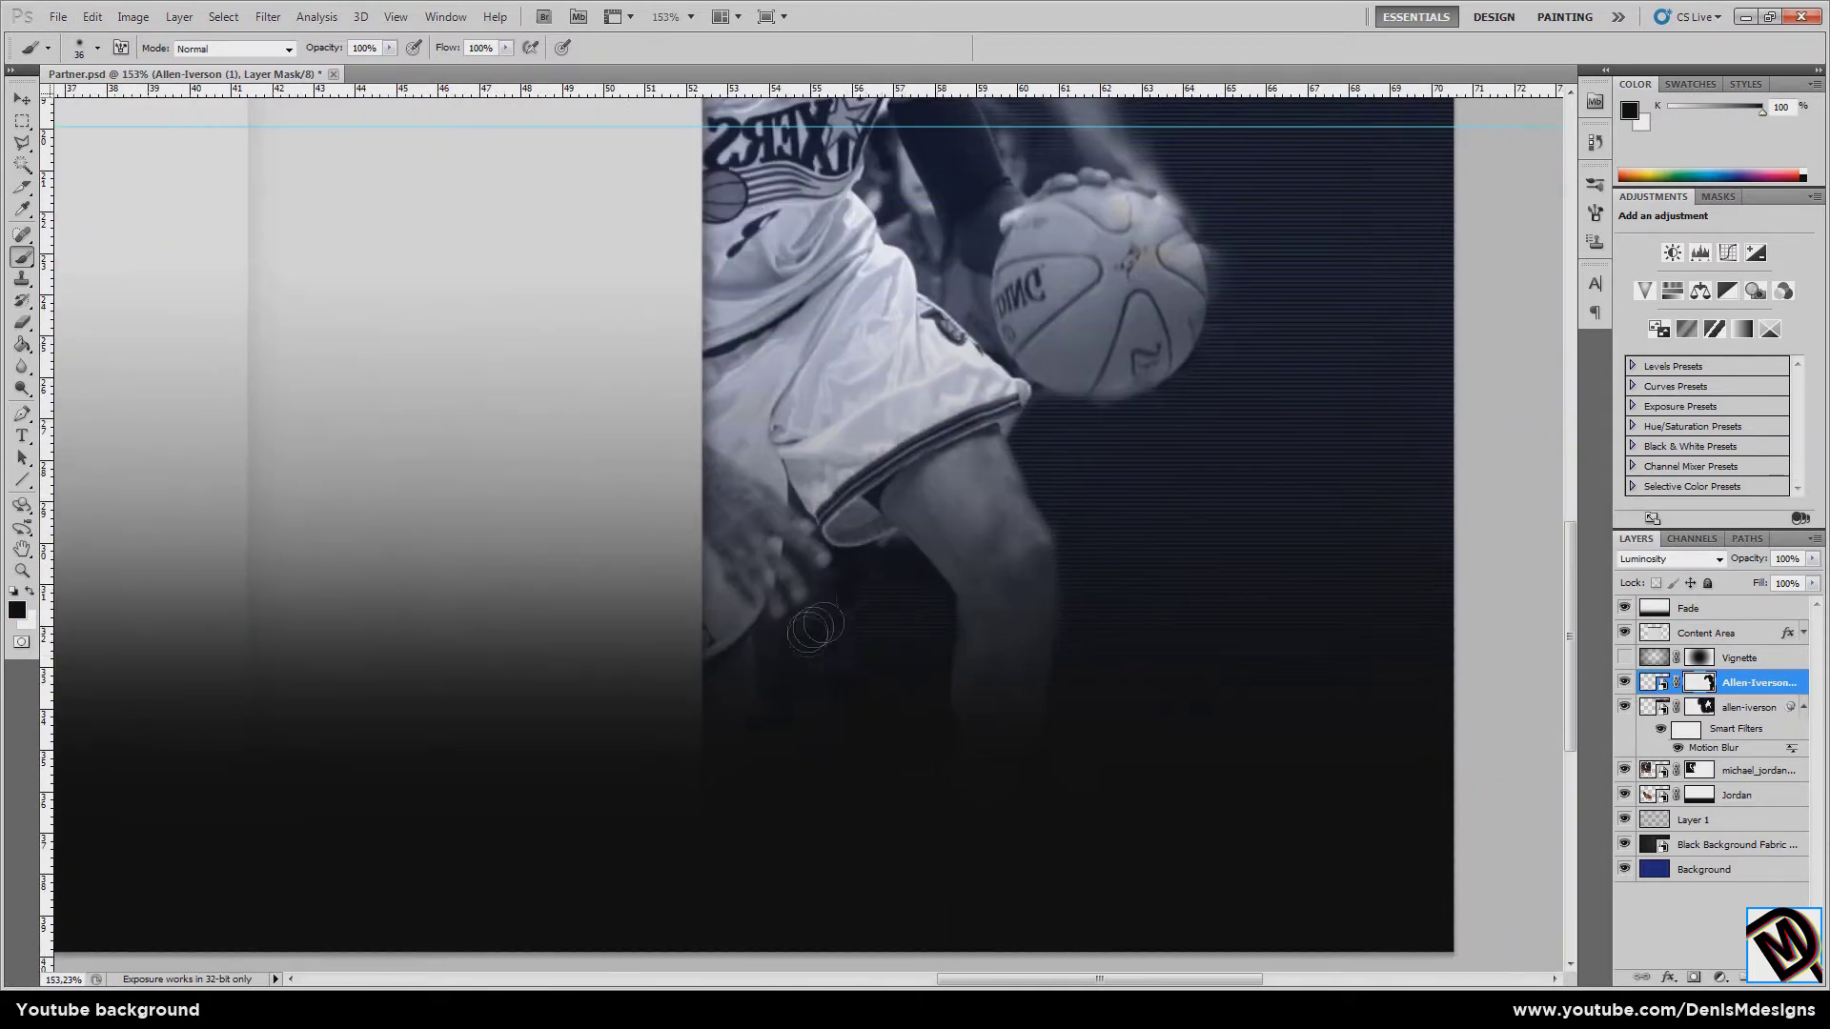
pyautogui.moveTo(813, 308); pyautogui.dragTo(843, 521)
pyautogui.moveTo(662, 106); pyautogui.dragTo(596, 338)
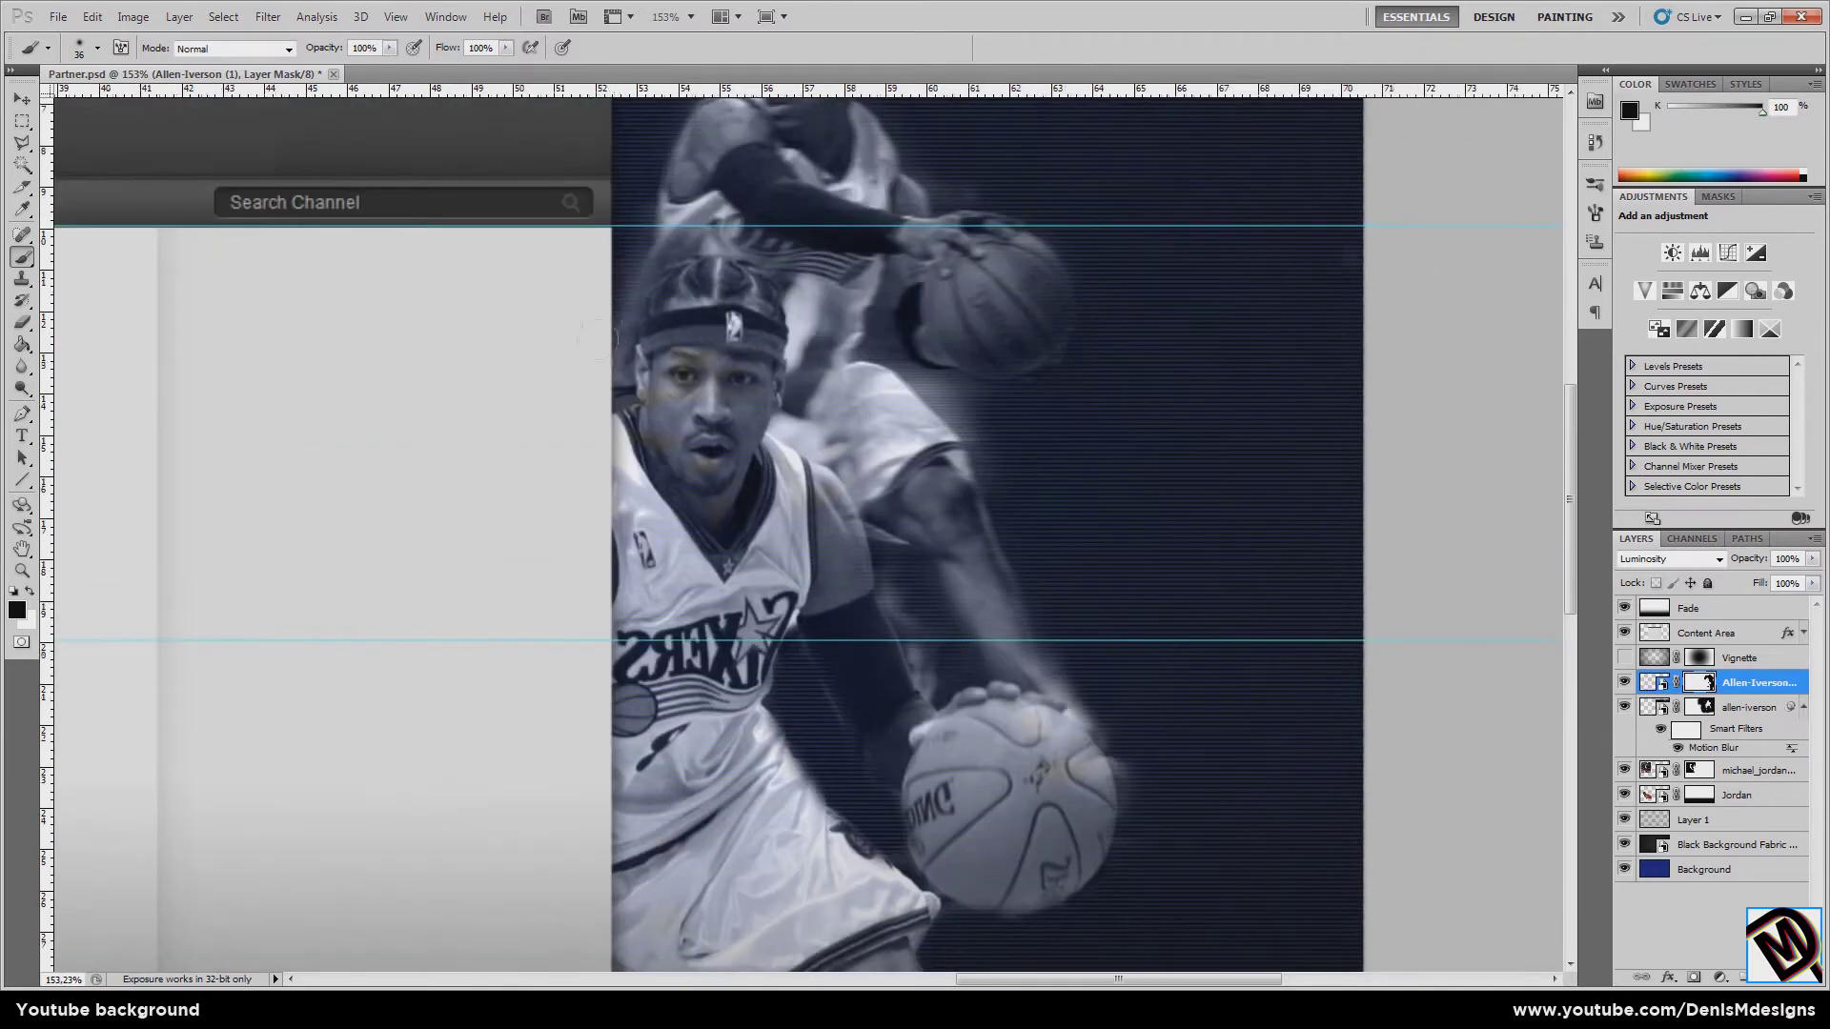
pyautogui.hotkey('ctrl', ',')
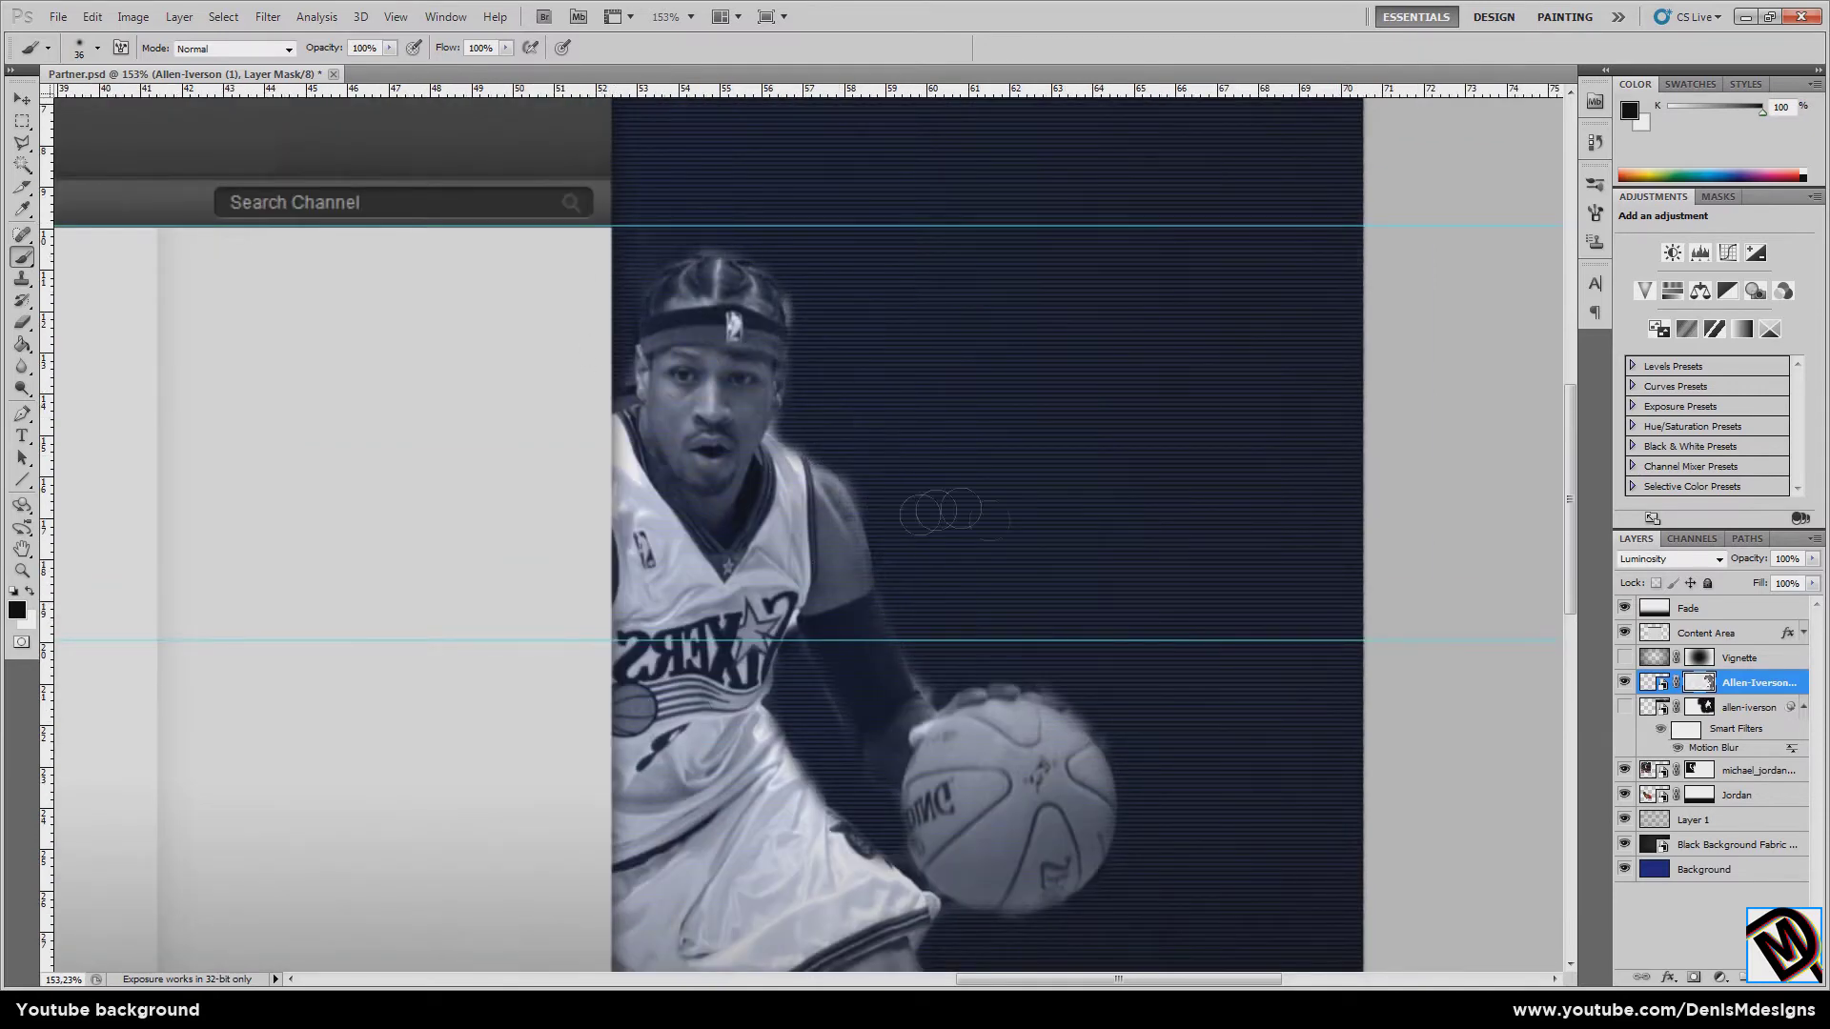
pyautogui.moveTo(1110, 717); pyautogui.dragTo(1085, 449)
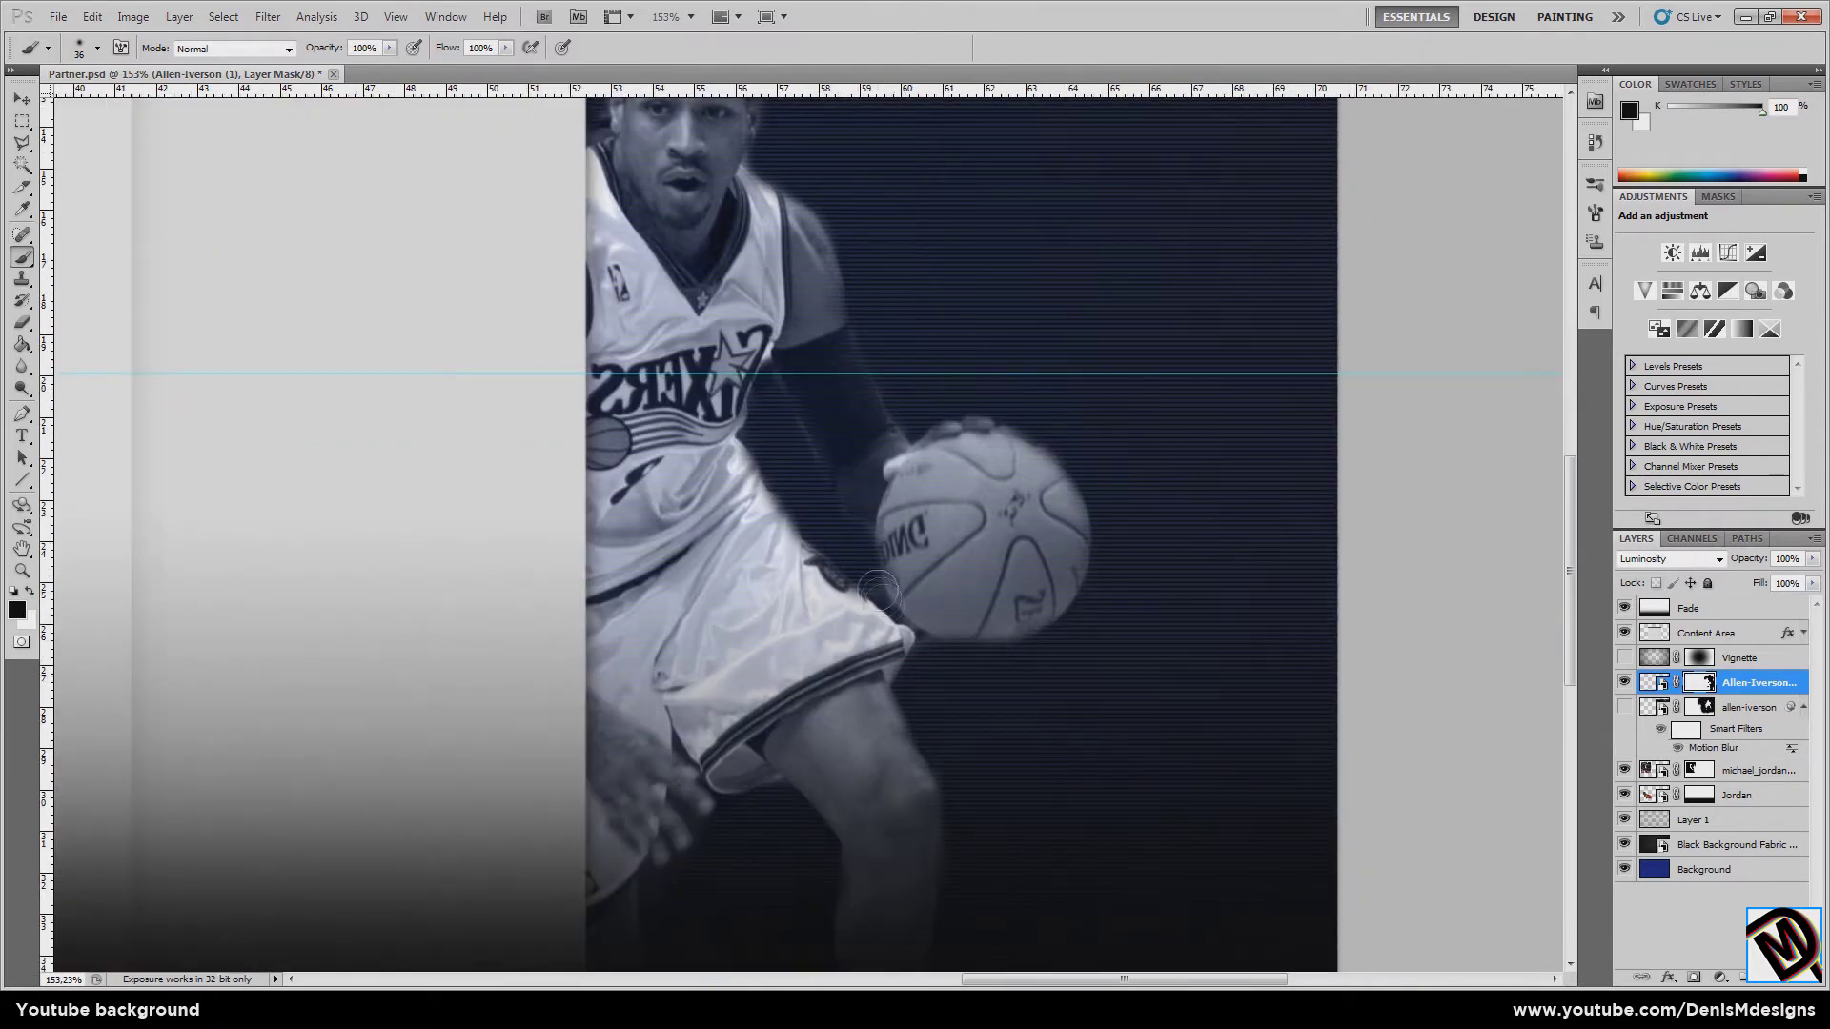
pyautogui.scroll(3, 871, 586)
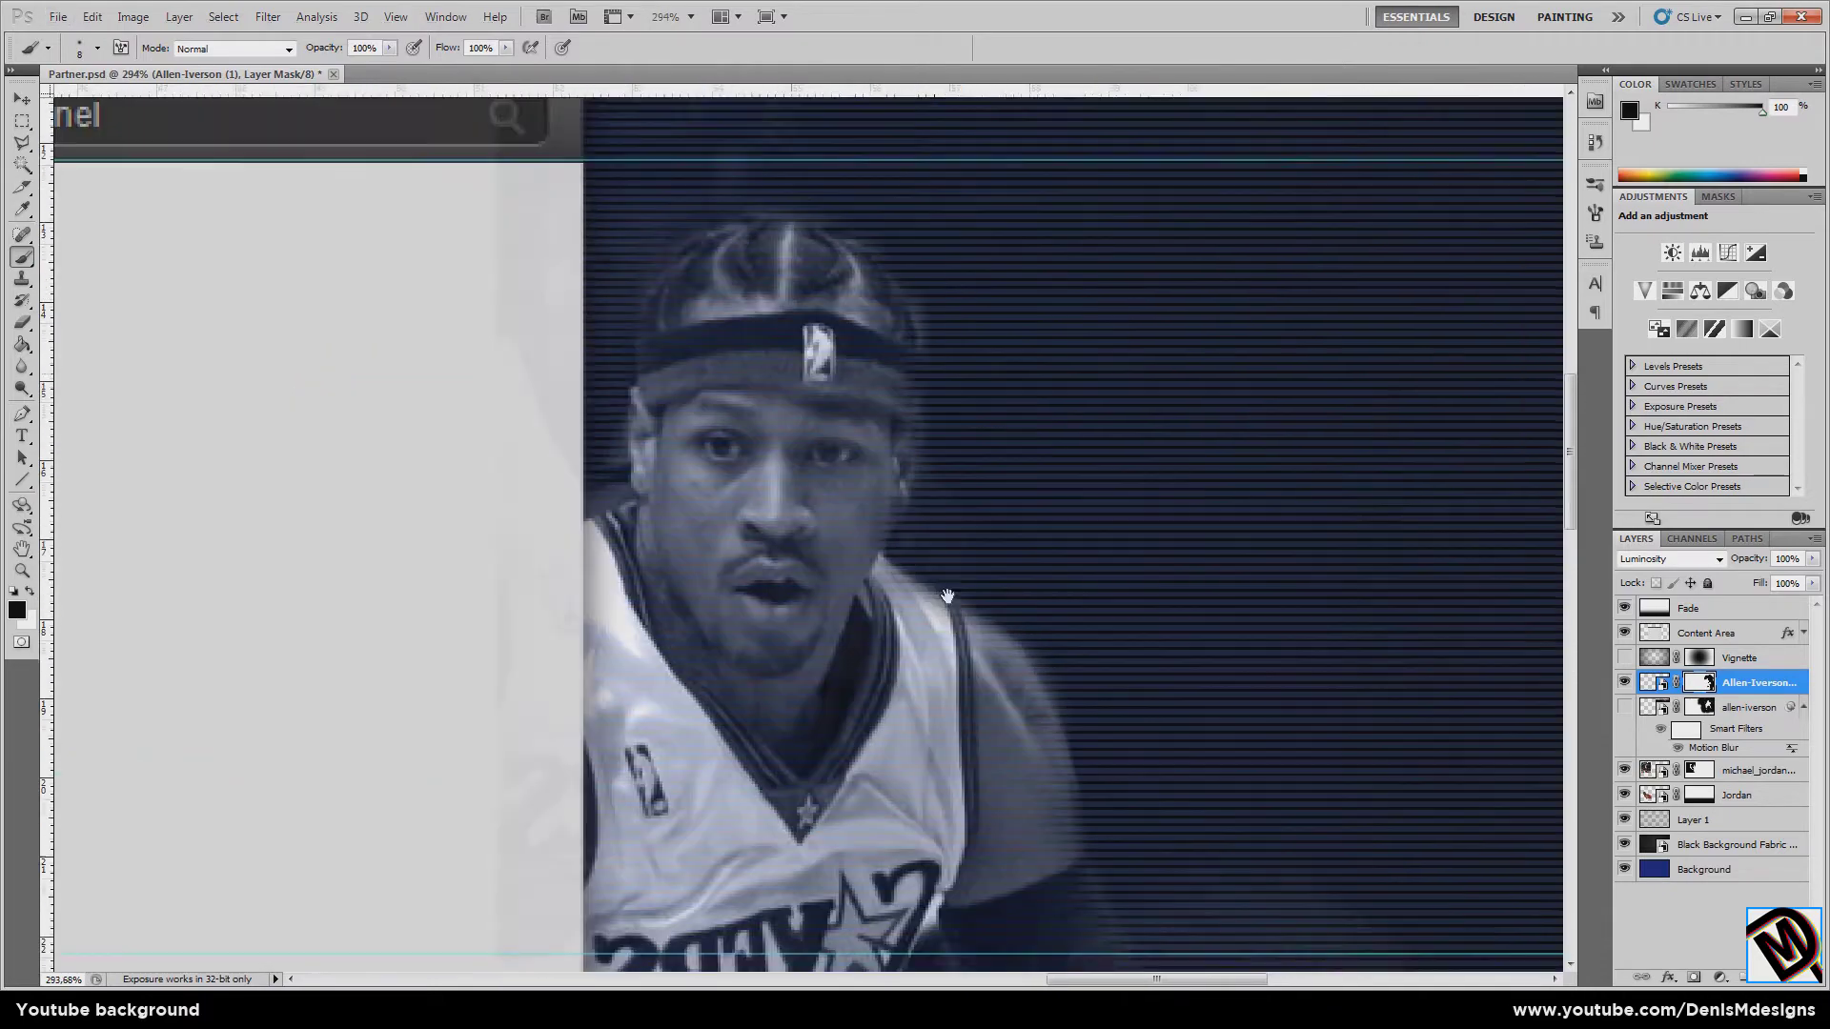
pyautogui.hotkey('ctrl', '0')
pyautogui.hotkey('ctrl', ',')
pyautogui.press('x')
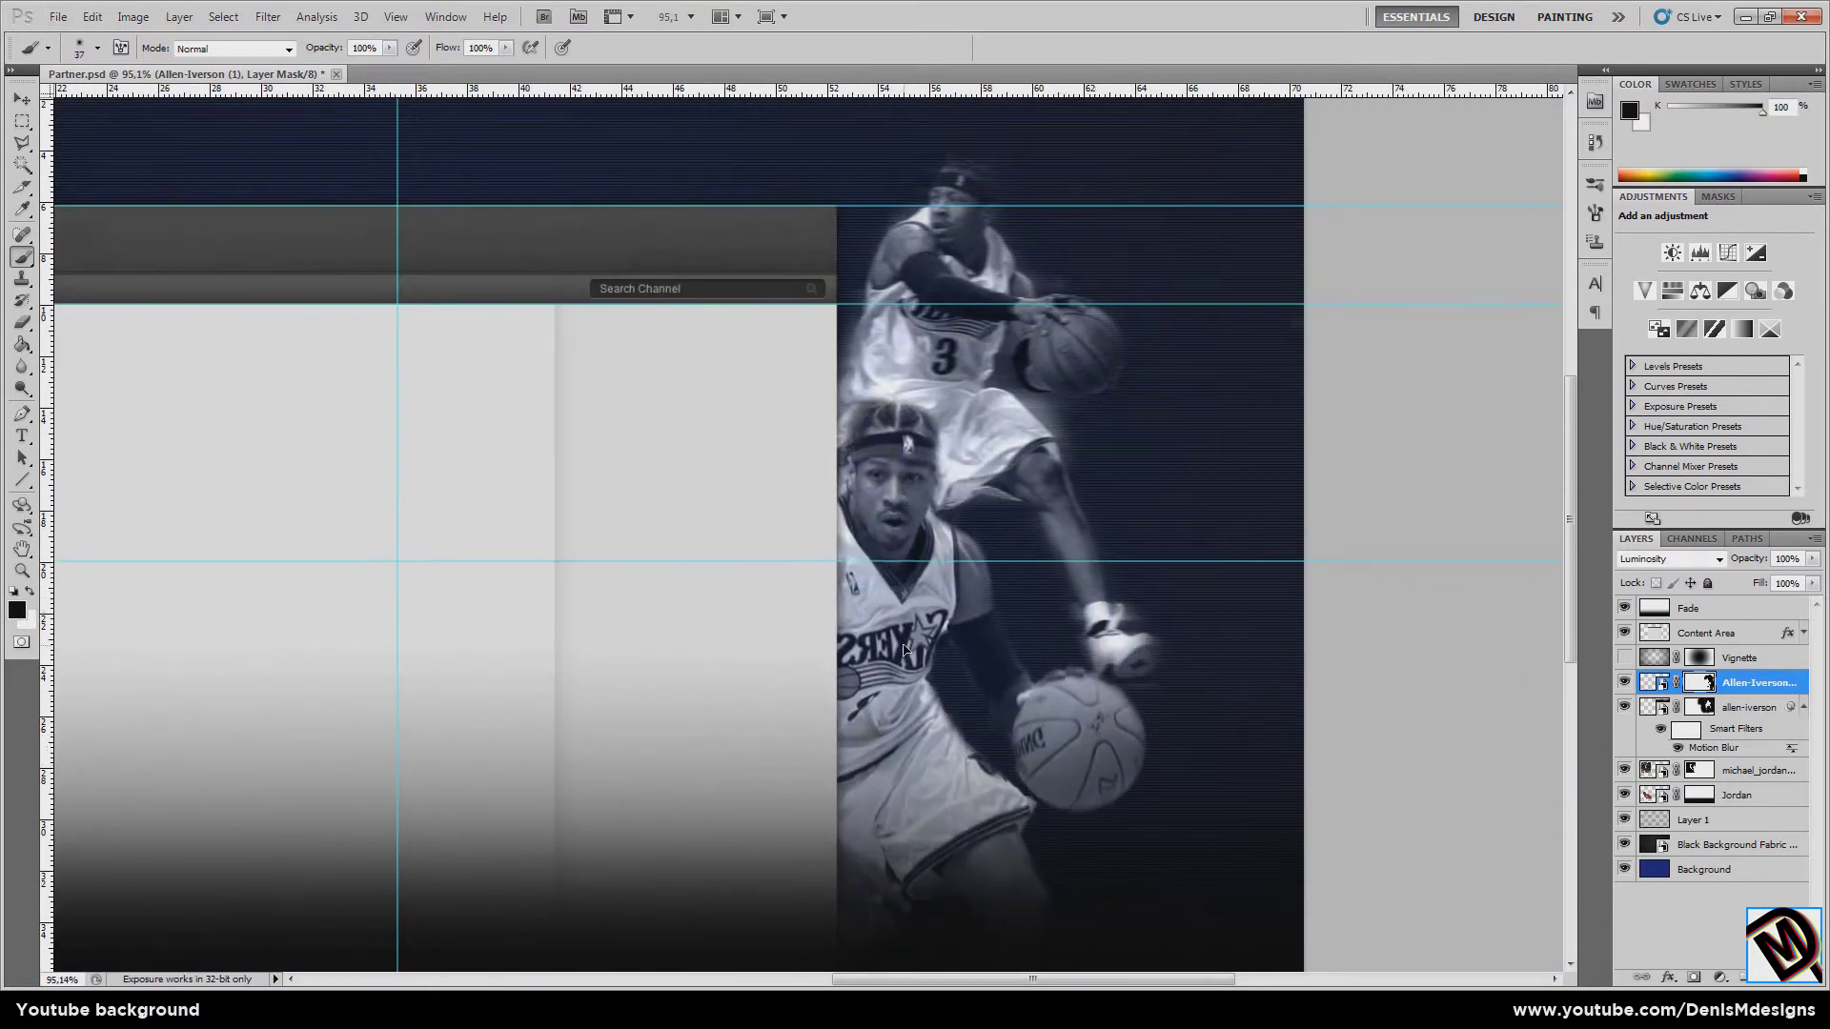
# - Place the Yeousch Sports Director banner and bring its layer to the front
pyautogui.hotkey('ctrl', '0')
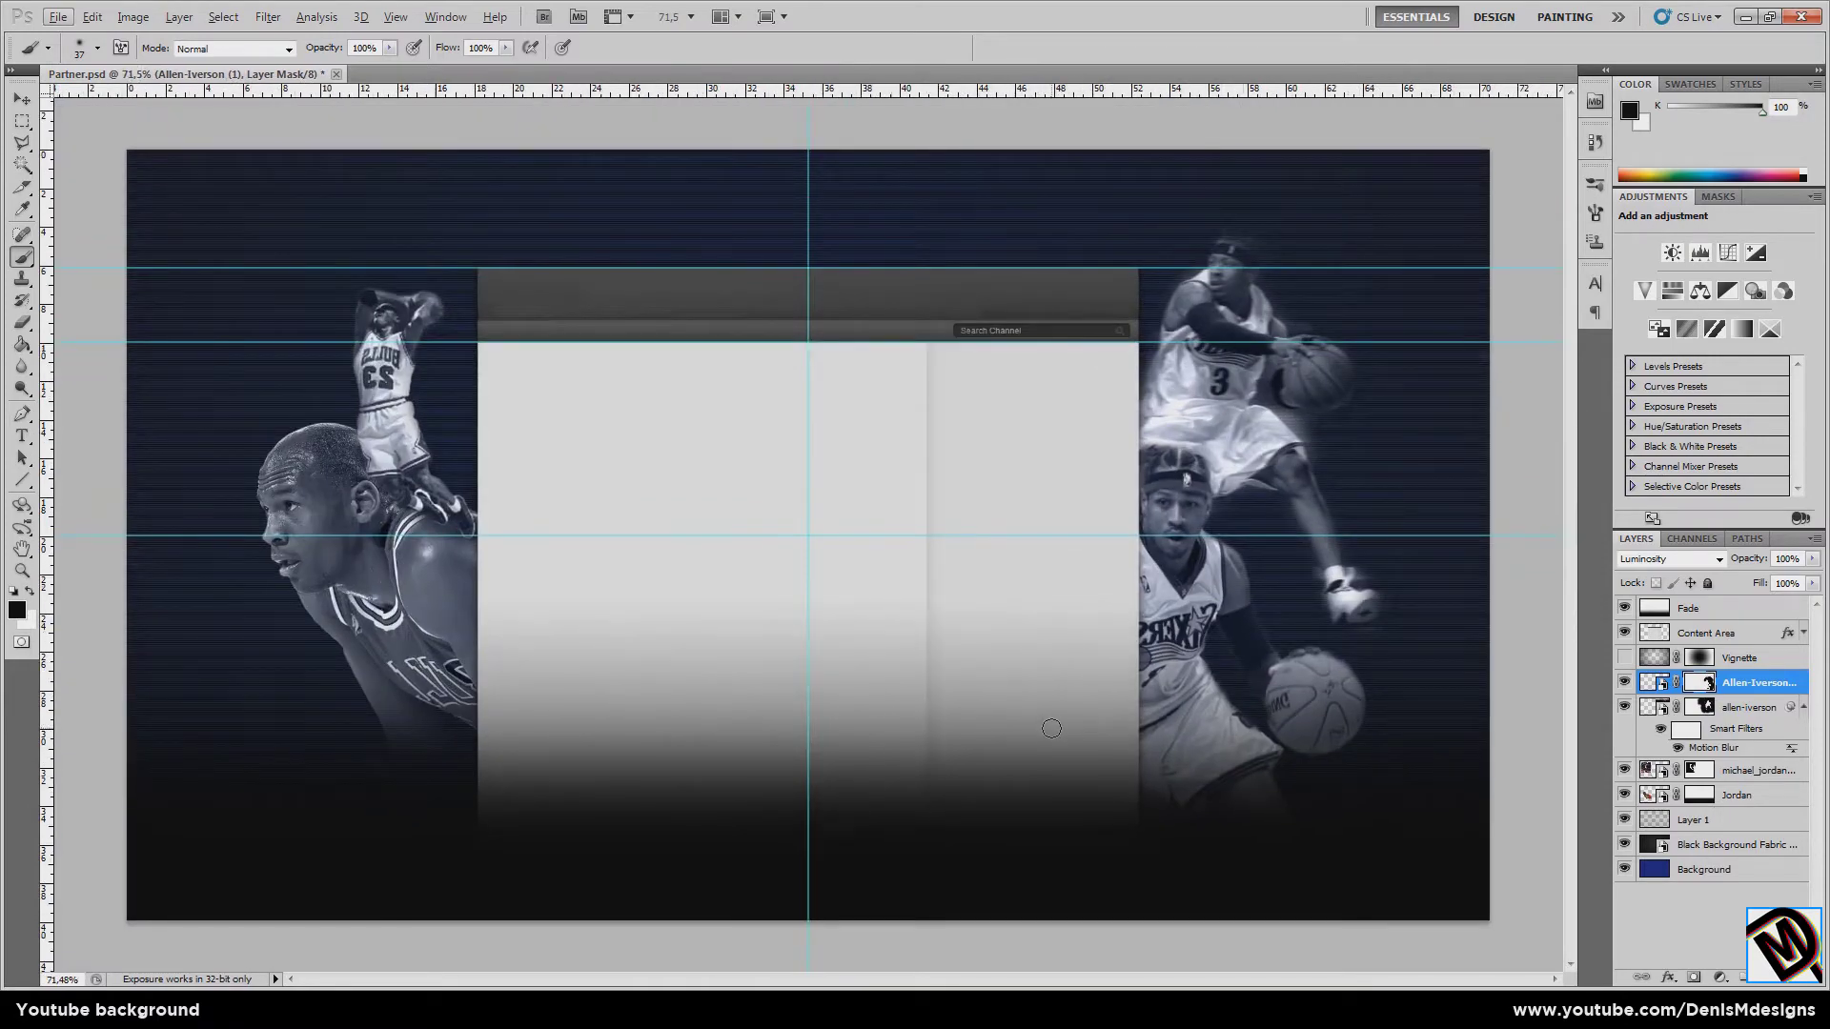
pyautogui.click(58, 16)
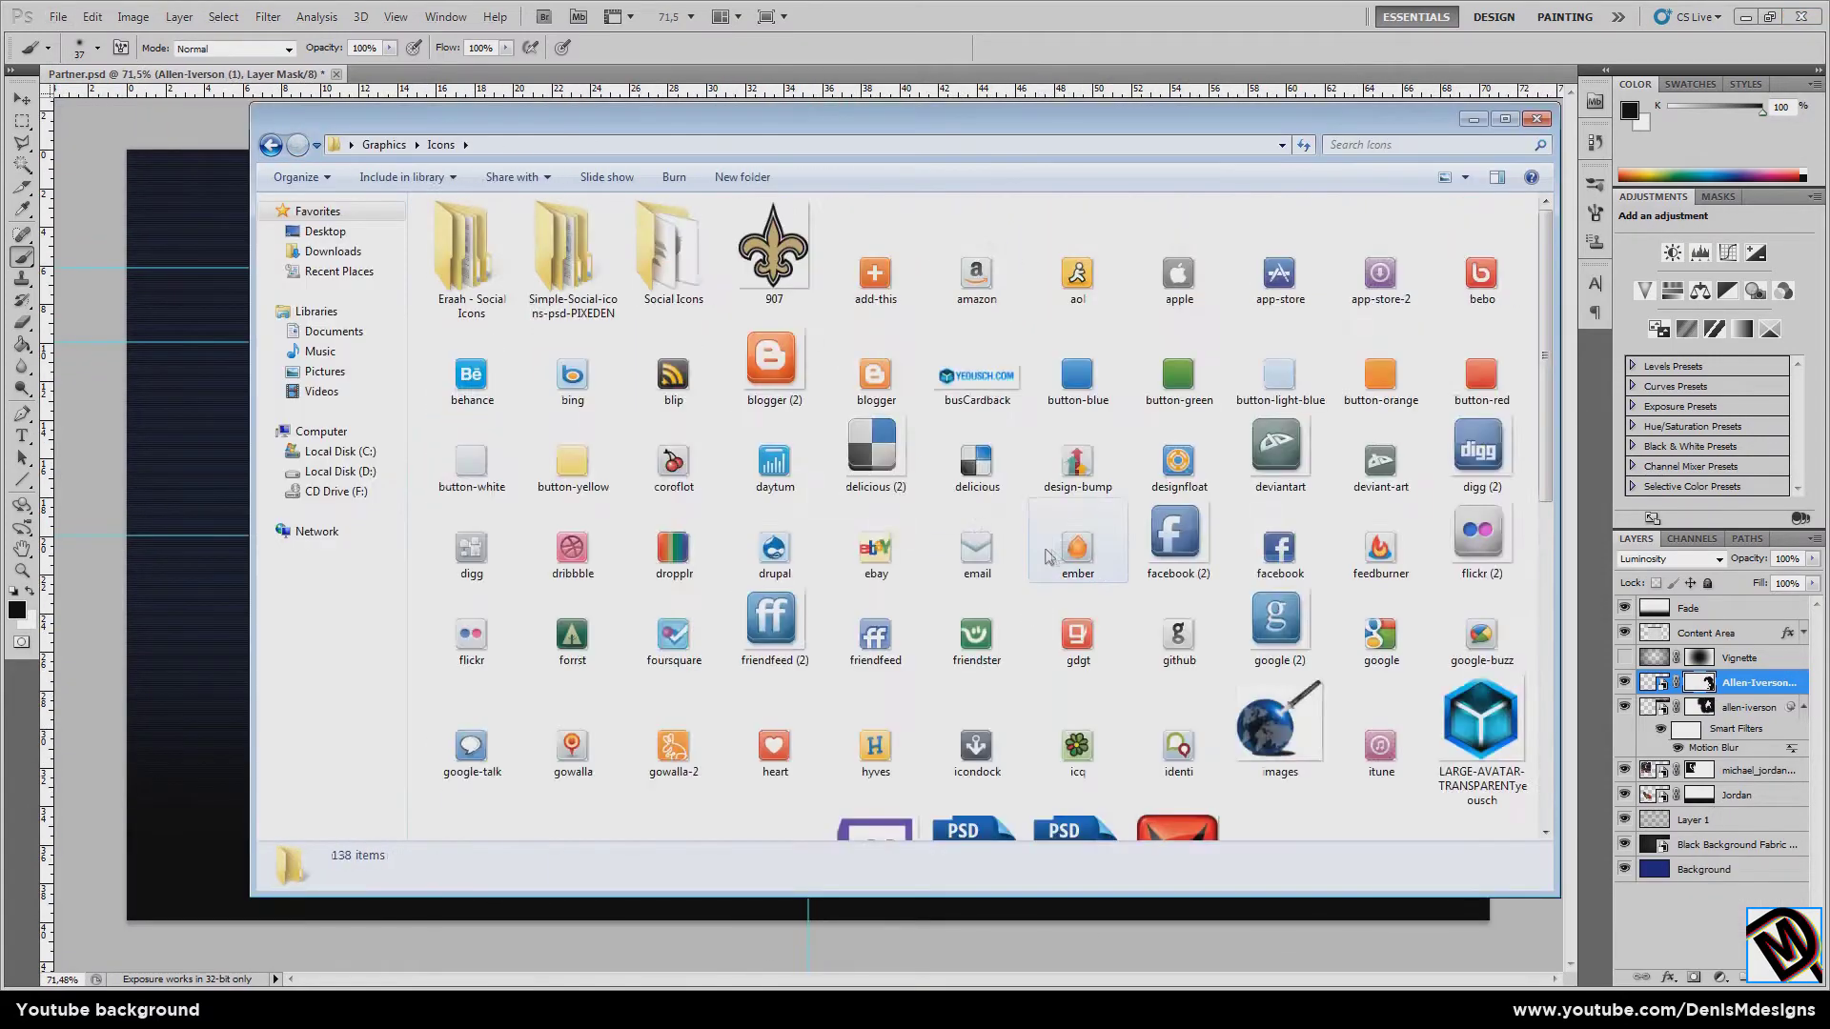
pyautogui.press('Return')
pyautogui.hotkey('ctrl', 'shift', ']')
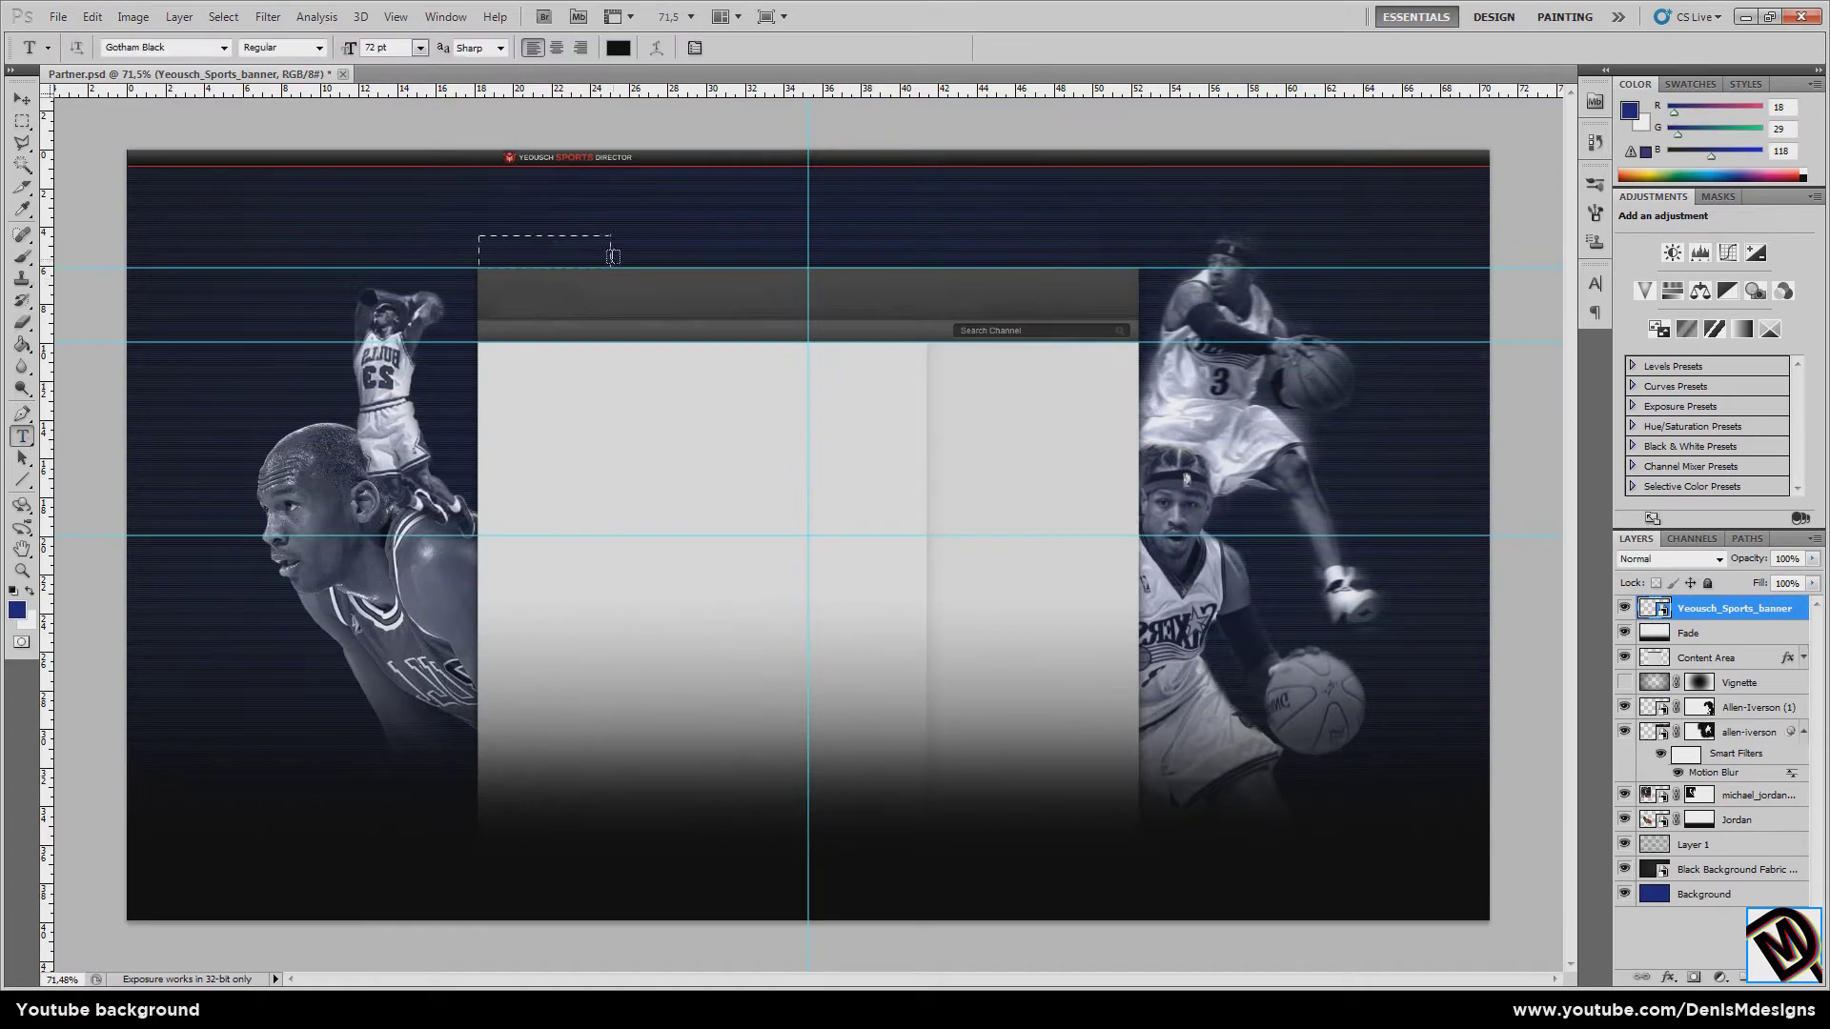
# - Add the Facebook and Twitter text labels in the top band
pyautogui.click(618, 48)
pyautogui.click(702, 359)
pyautogui.write('Facebook')
pyautogui.hotkey('ctrl', 'Return')
pyautogui.press('v')
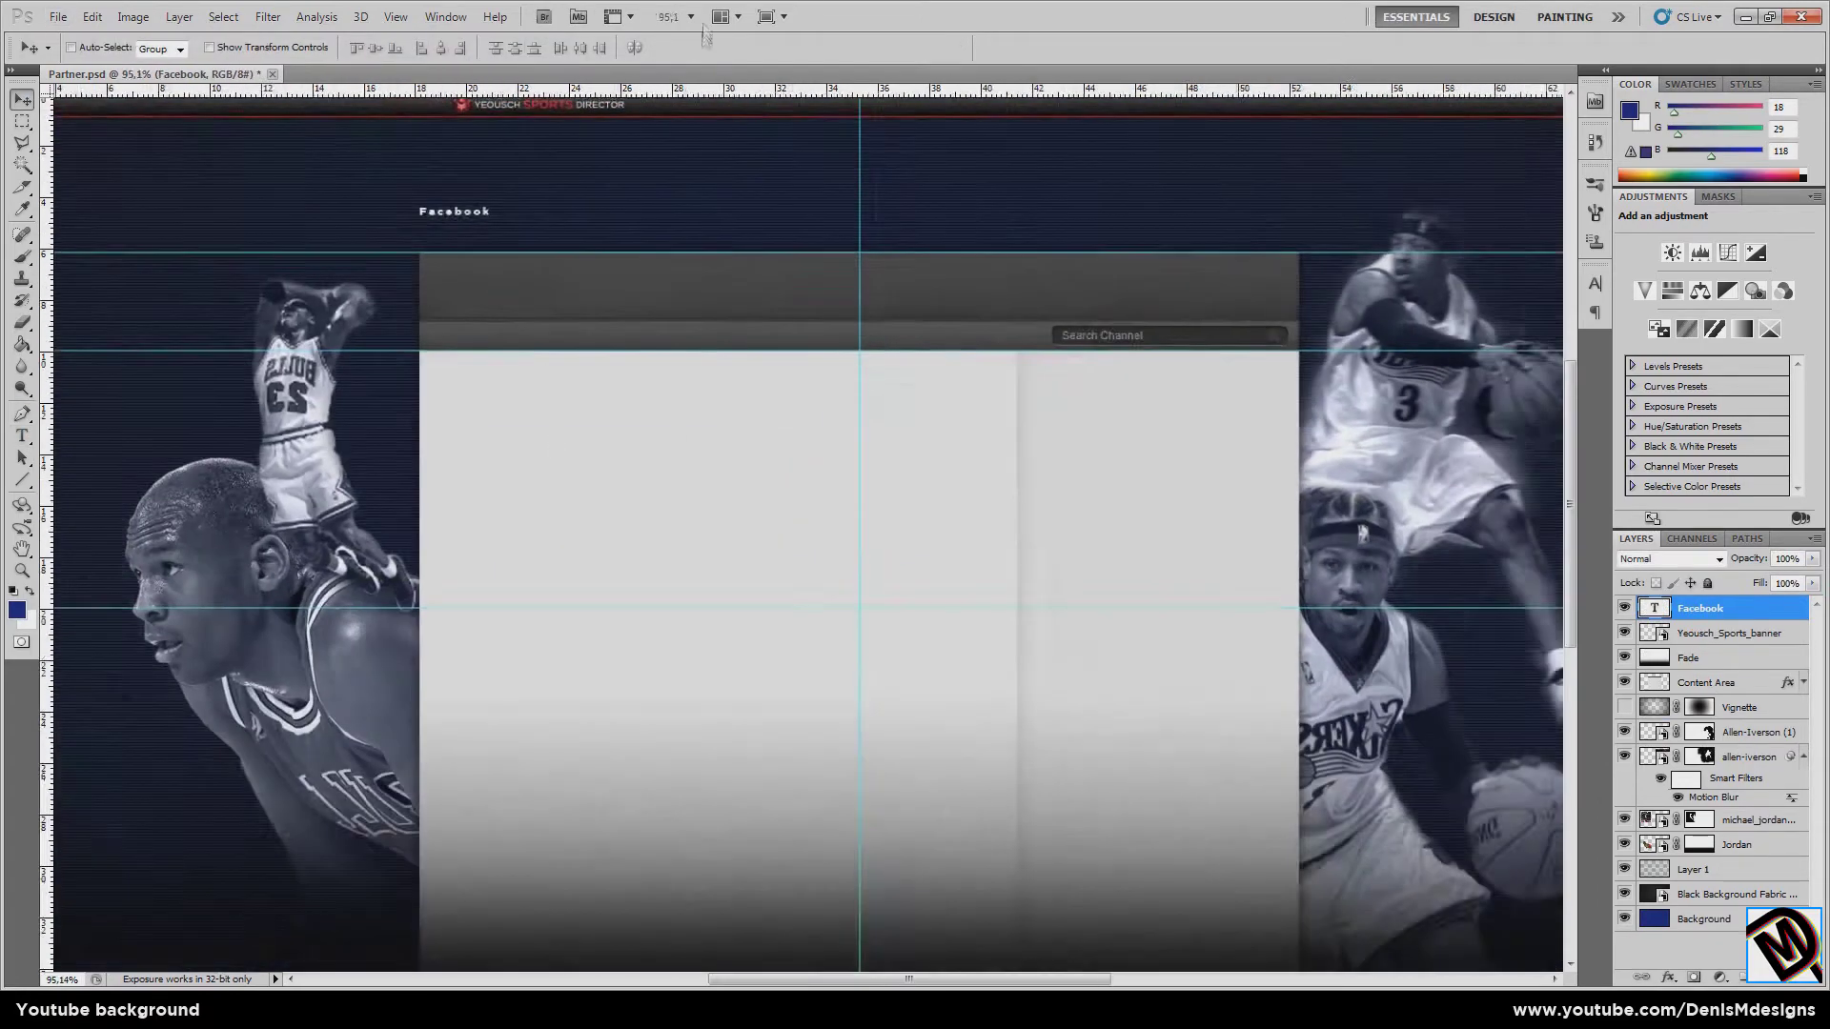
pyautogui.hotkey('ctrl', '1')
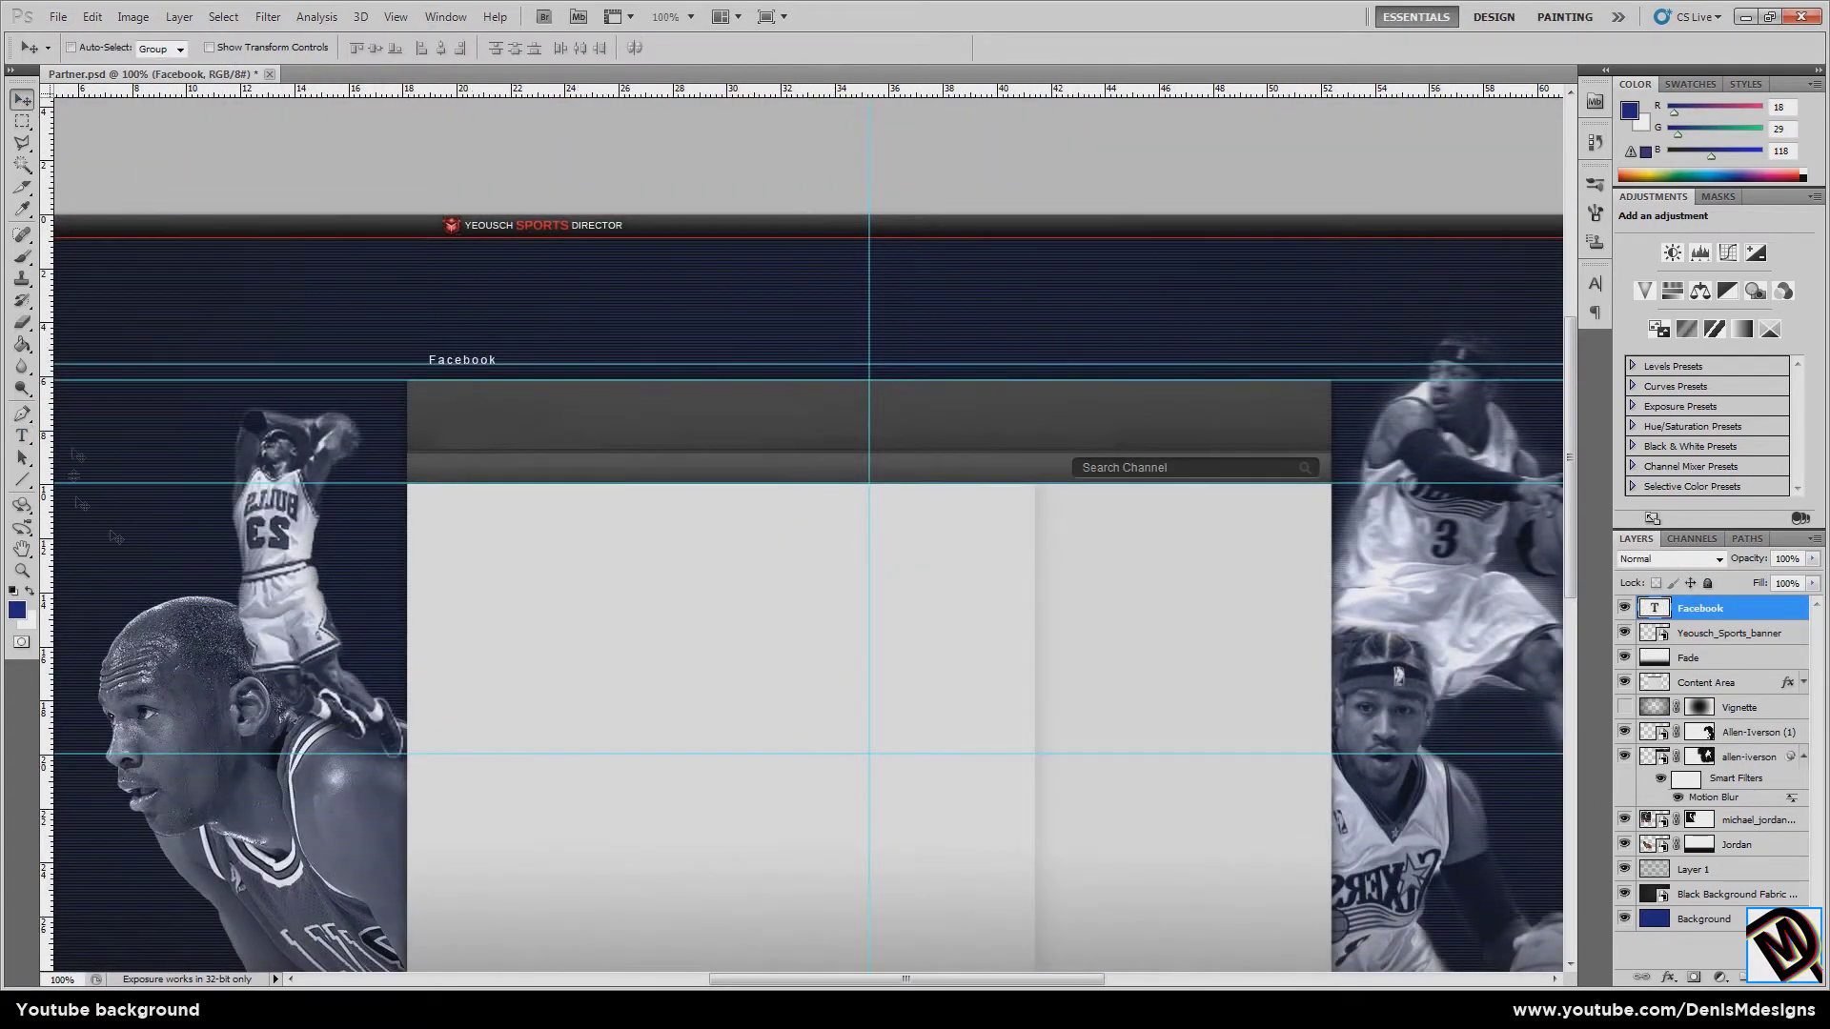
pyautogui.click(577, 359)
pyautogui.write('Twitter')
pyautogui.hotkey('ctrl', 'Return')
# - Add Yeousch and Designer labels to the right of Twitter
pyautogui.click(1034, 360)
pyautogui.write('Yeousch')
pyautogui.hotkey('ctrl', 'Return')
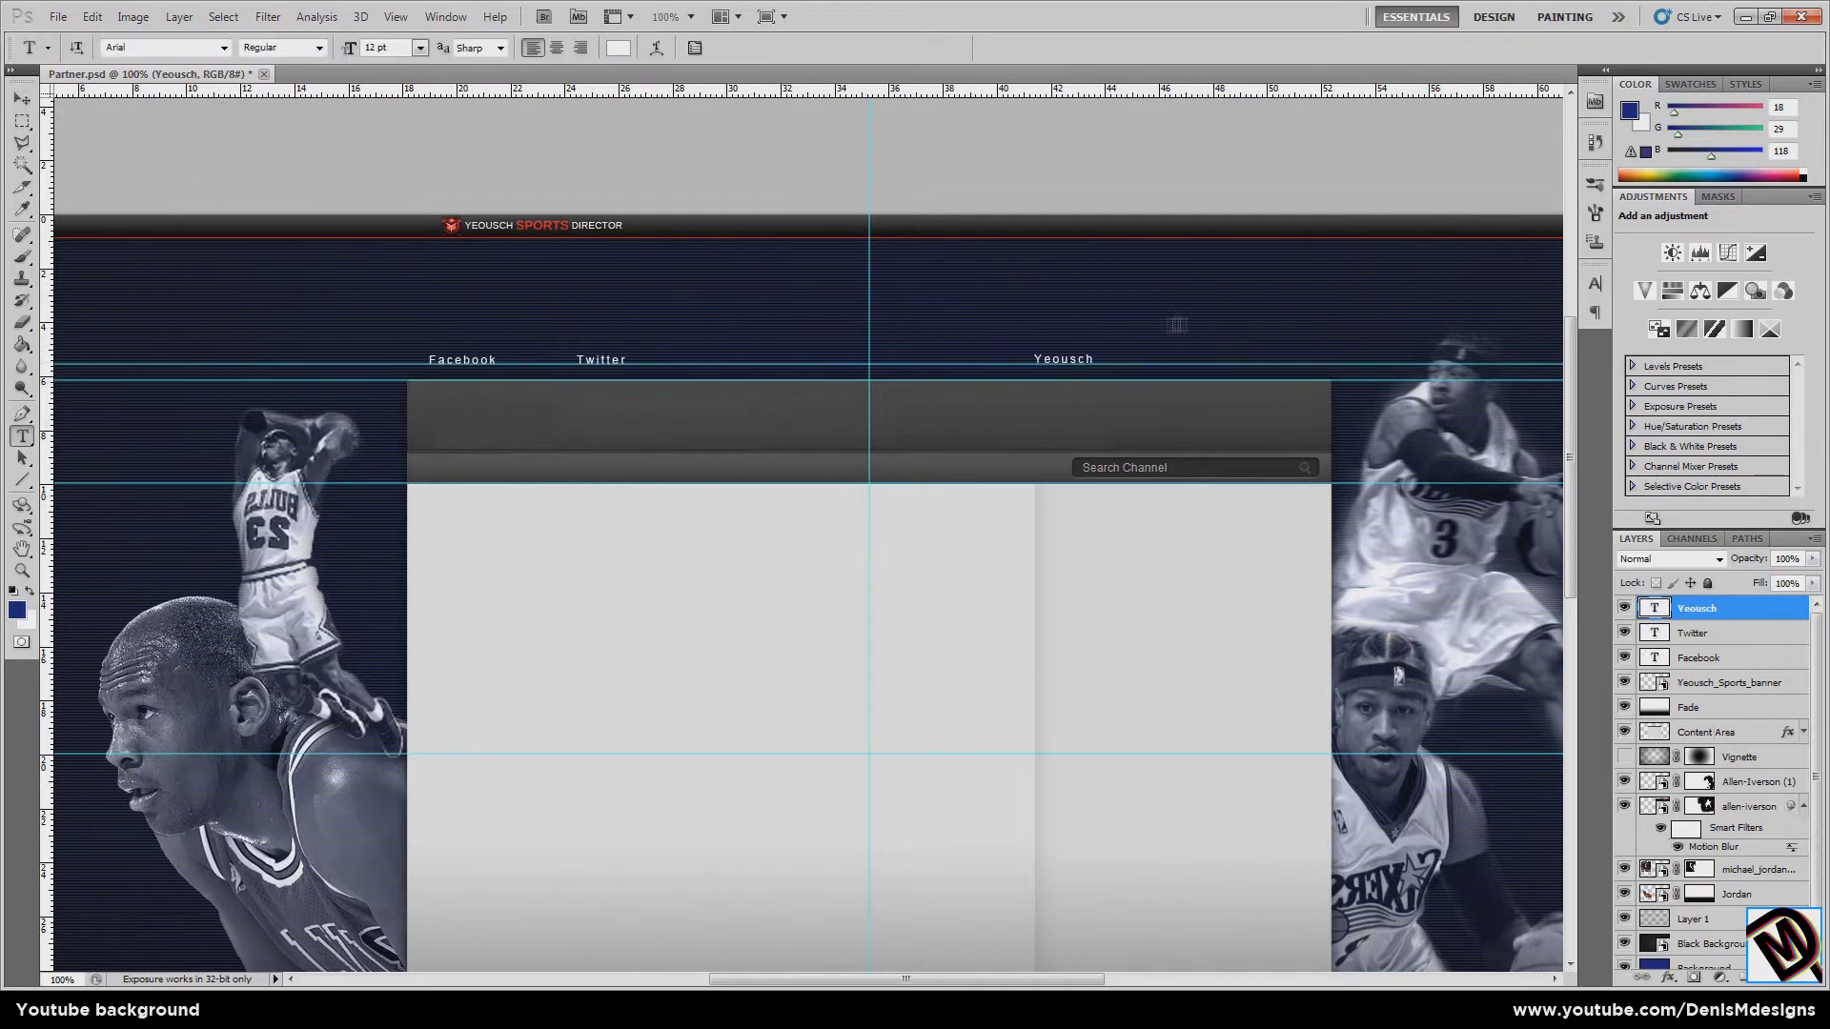
pyautogui.click(1203, 359)
pyautogui.write('Designer')
pyautogui.hotkey('ctrl', 'Return')
pyautogui.press('w')
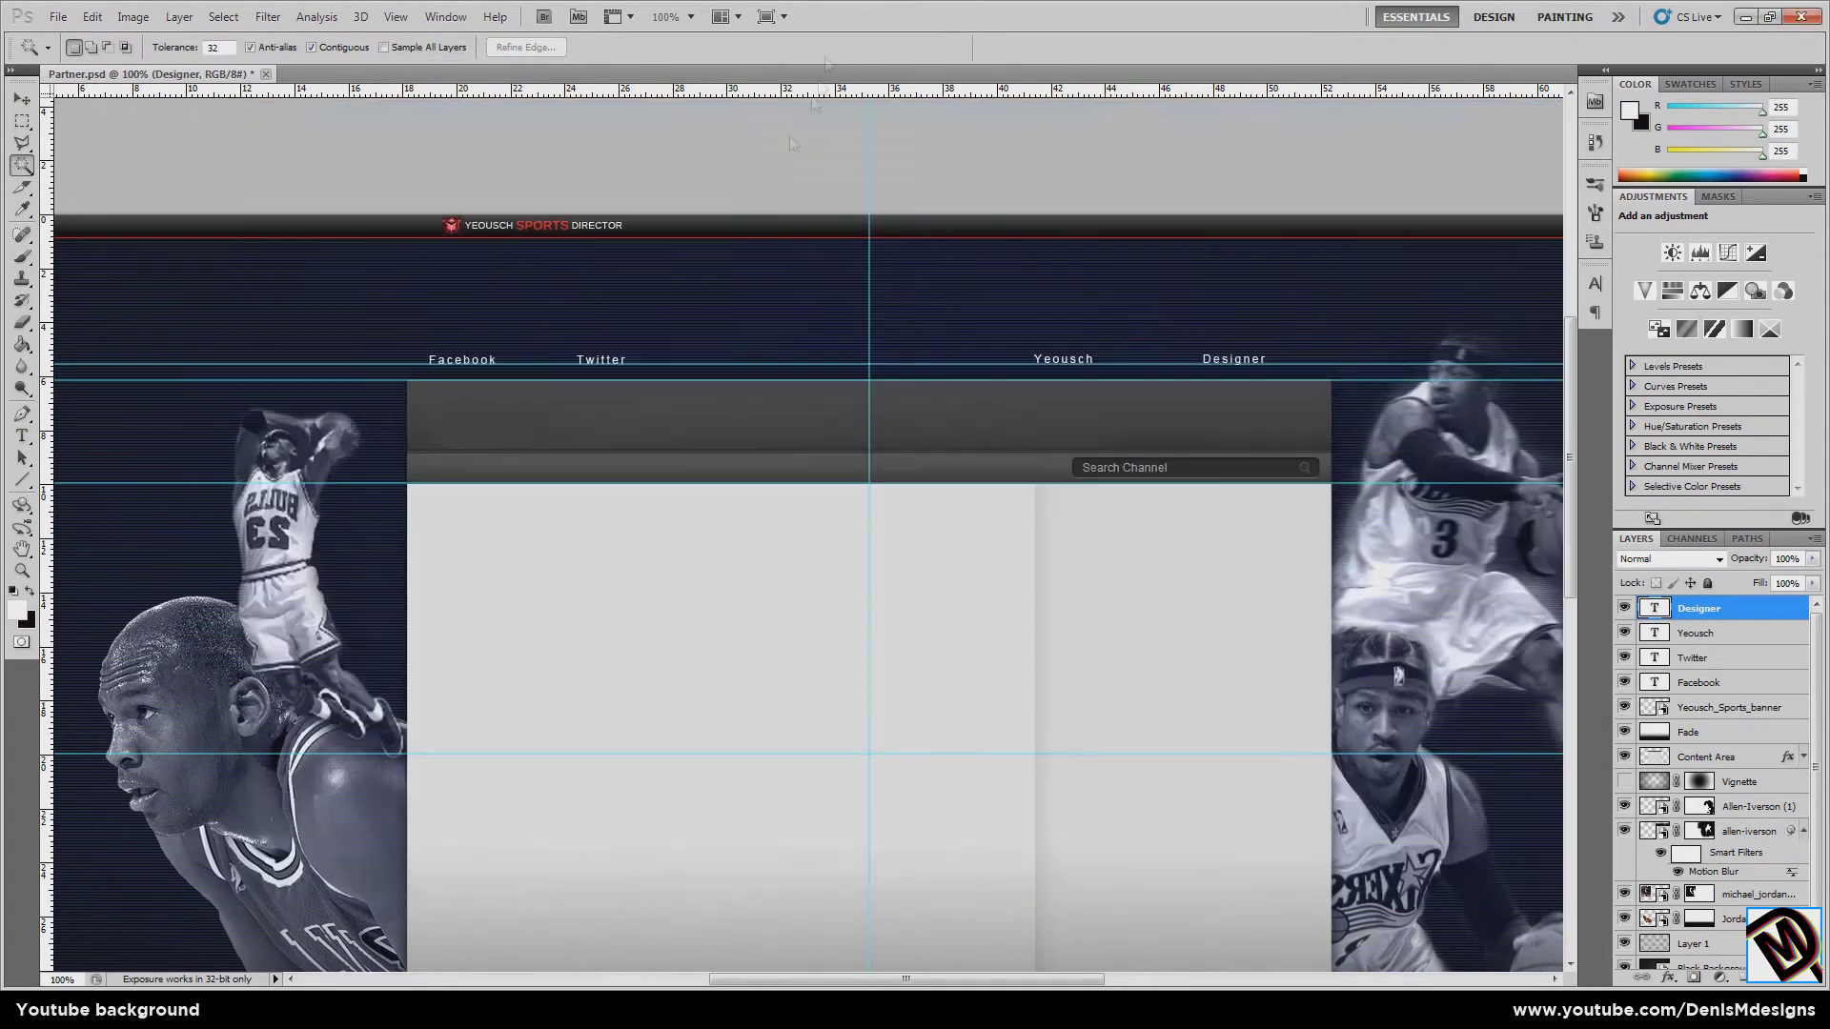
# - Paste the Facebook icon into the banner and scale its width to 200
pyautogui.hotkey('ctrl', 'v')
pyautogui.hotkey('ctrl', 't')
pyautogui.click(310, 47)
pyautogui.write('20')
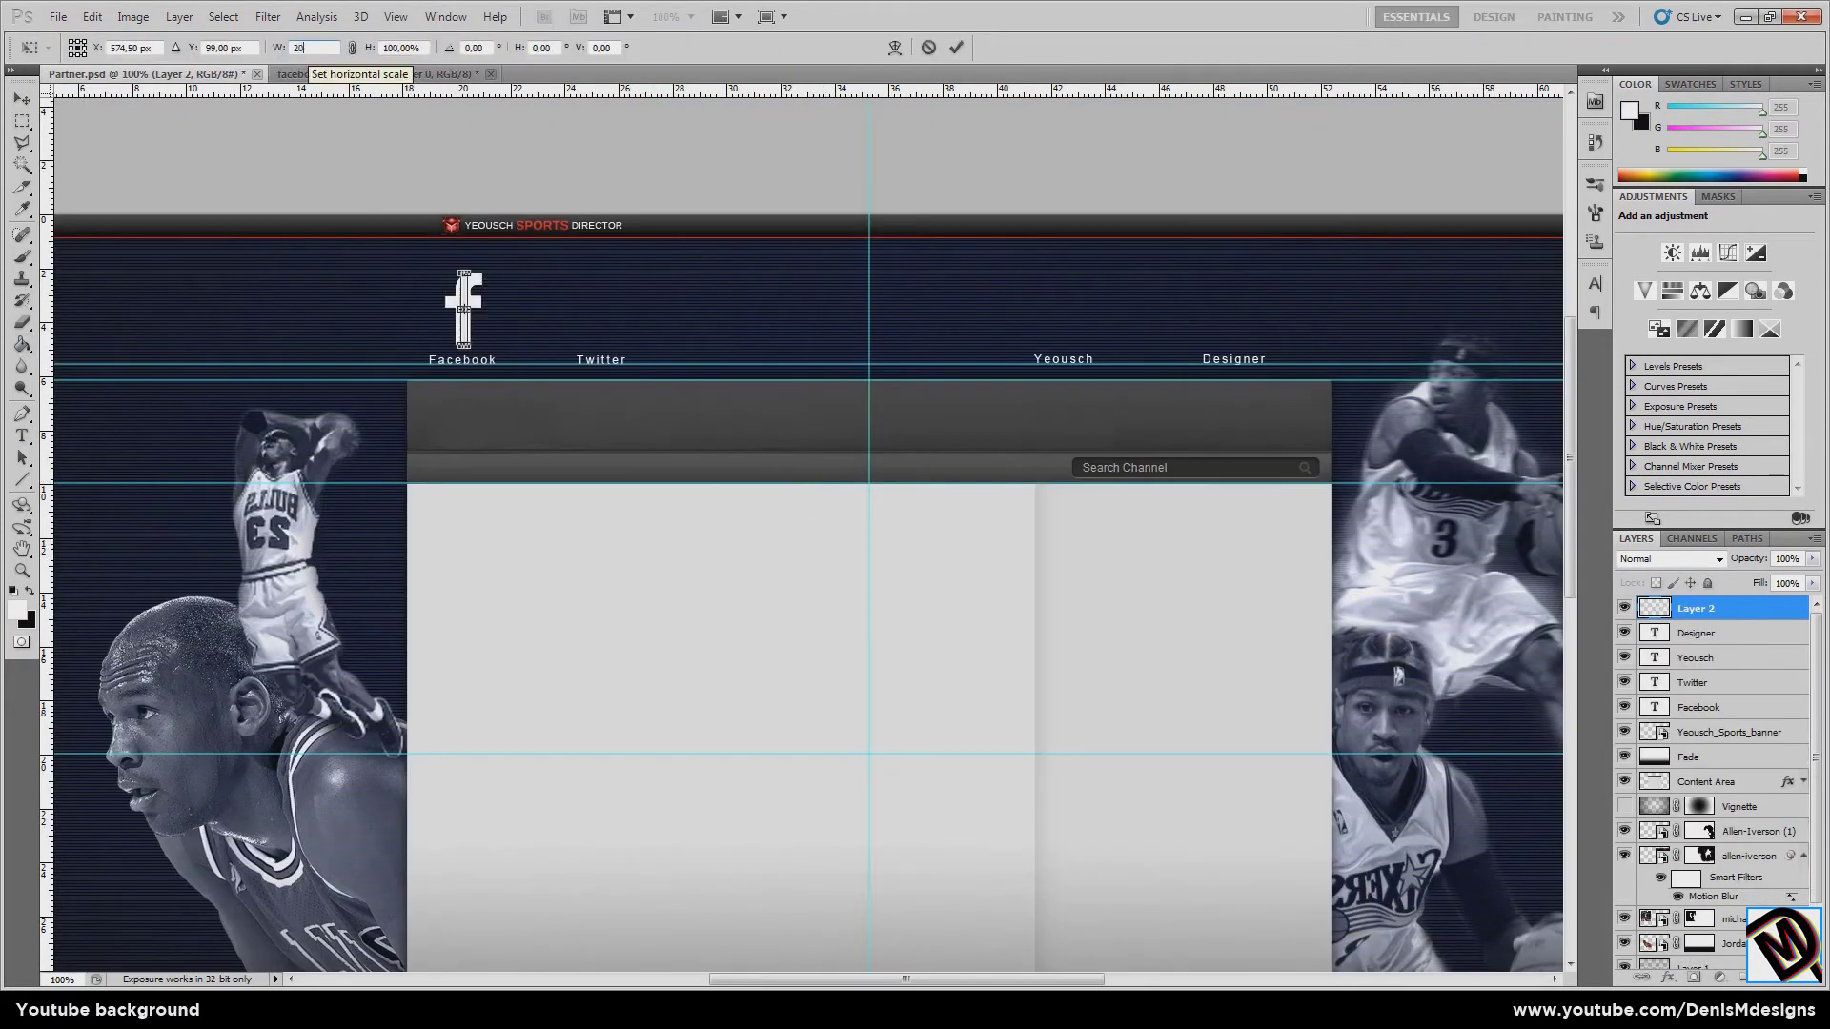
pyautogui.write('0')
pyautogui.press('Return')
# - Fill the twitter.png bird white and paste it, resized, beside the Facebook icon
pyautogui.hotkey('ctrl', 'o')
pyautogui.doubleClick(1490, 286)
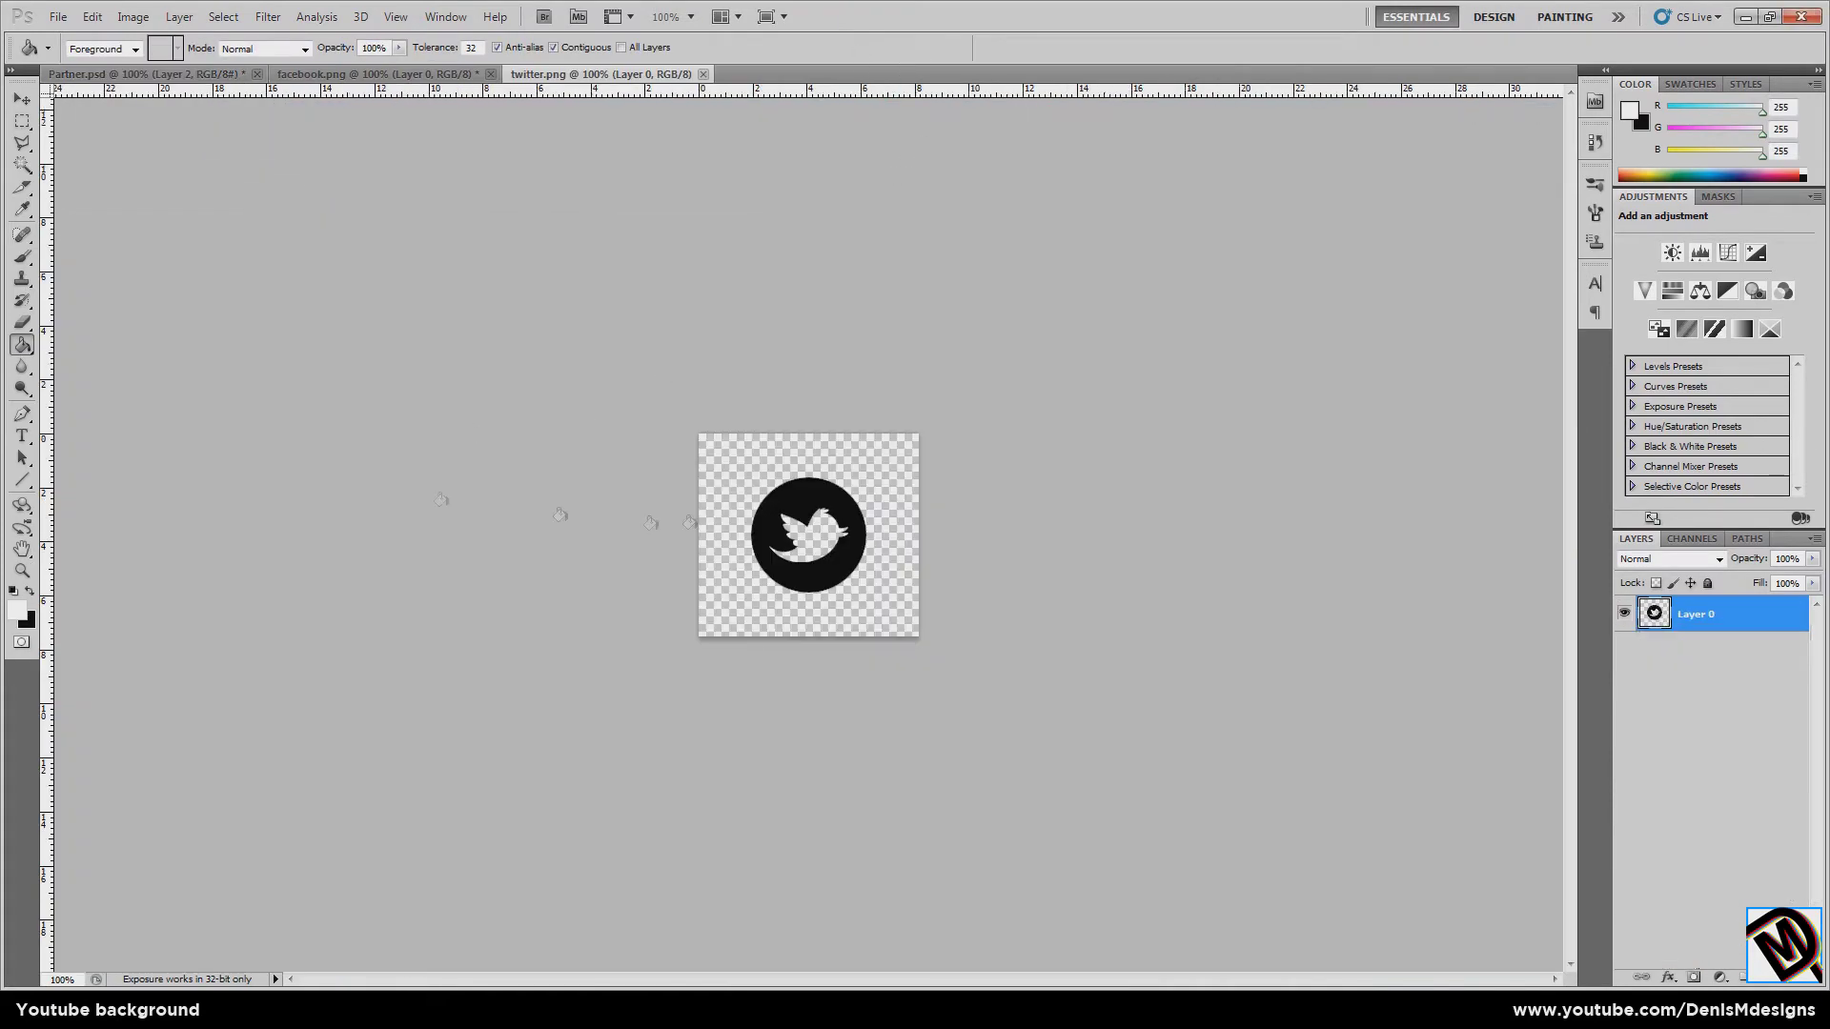
pyautogui.click(798, 538)
pyautogui.hotkey('ctrl', 'a')
pyautogui.hotkey('ctrl', 'c')
pyautogui.hotkey('ctrl', 'v')
pyautogui.hotkey('ctrl', 't')
pyautogui.press('Return')
pyautogui.click(1695, 633)
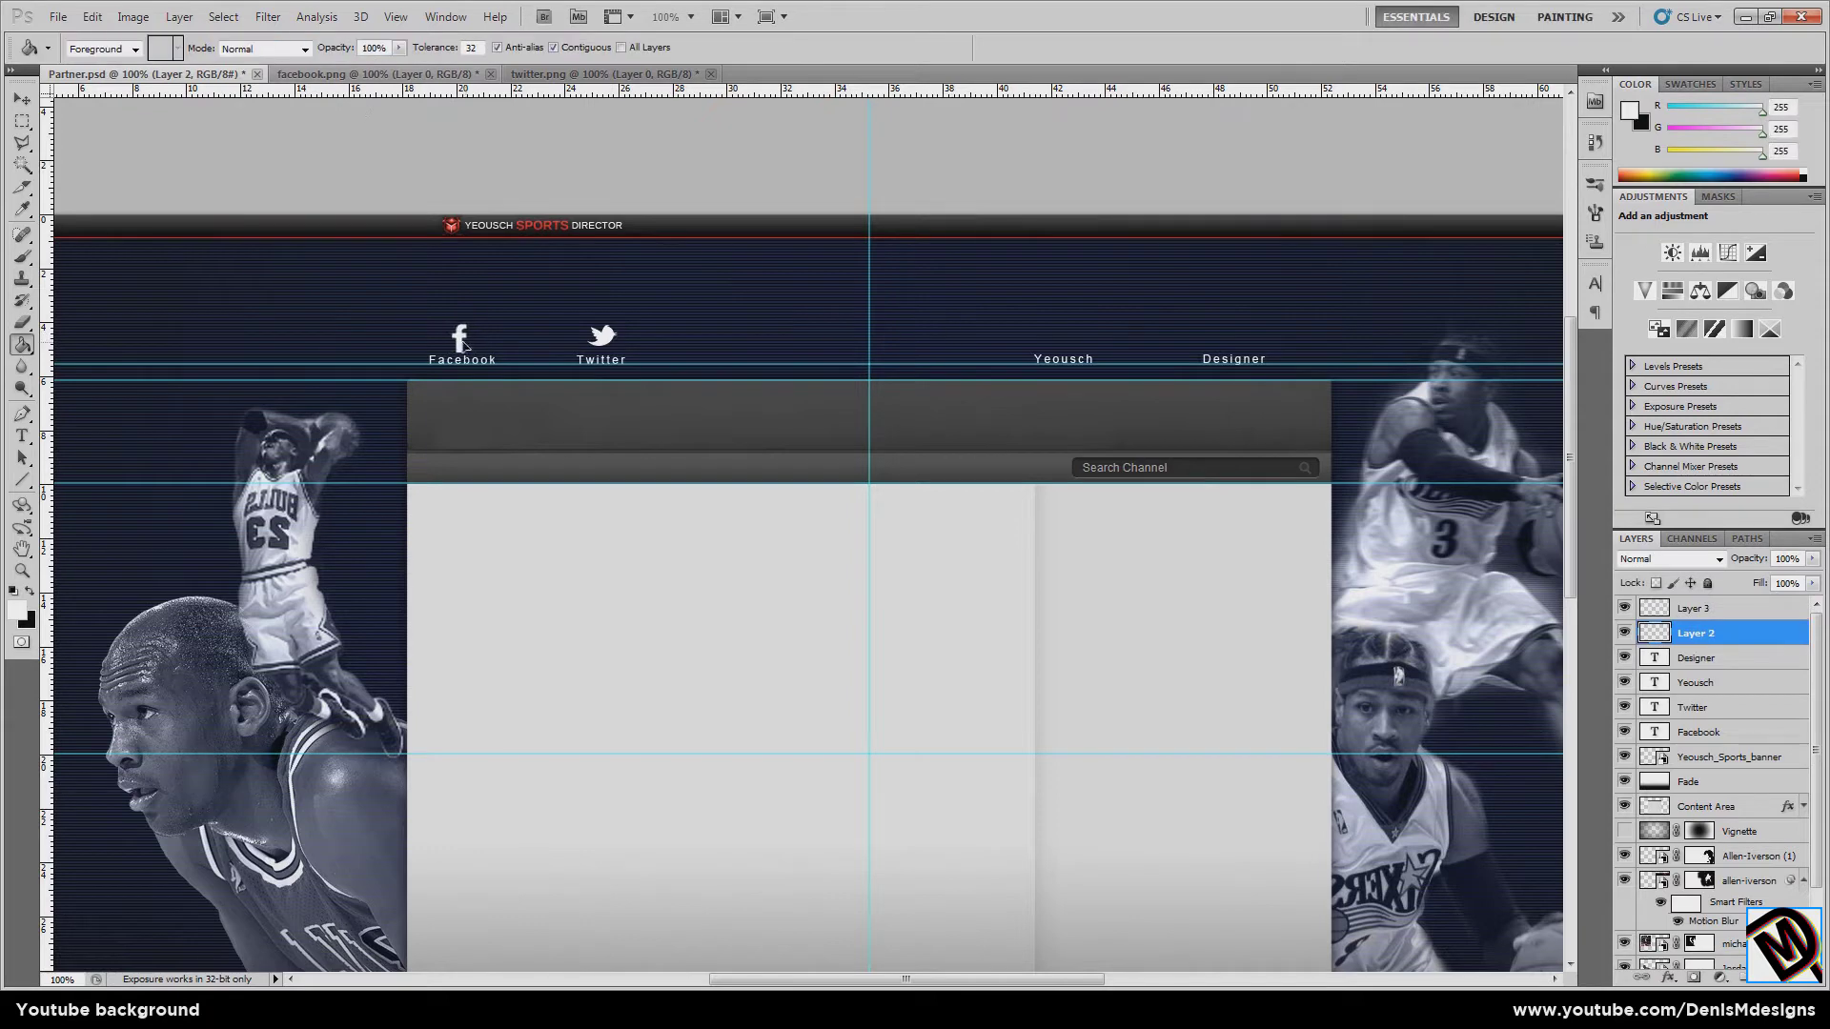
# - Add a white cube icon from Yeousch.png above Yeousch and the DM logo above Designer
pyautogui.hotkey('ctrl', 'o')
pyautogui.doubleClick(677, 353)
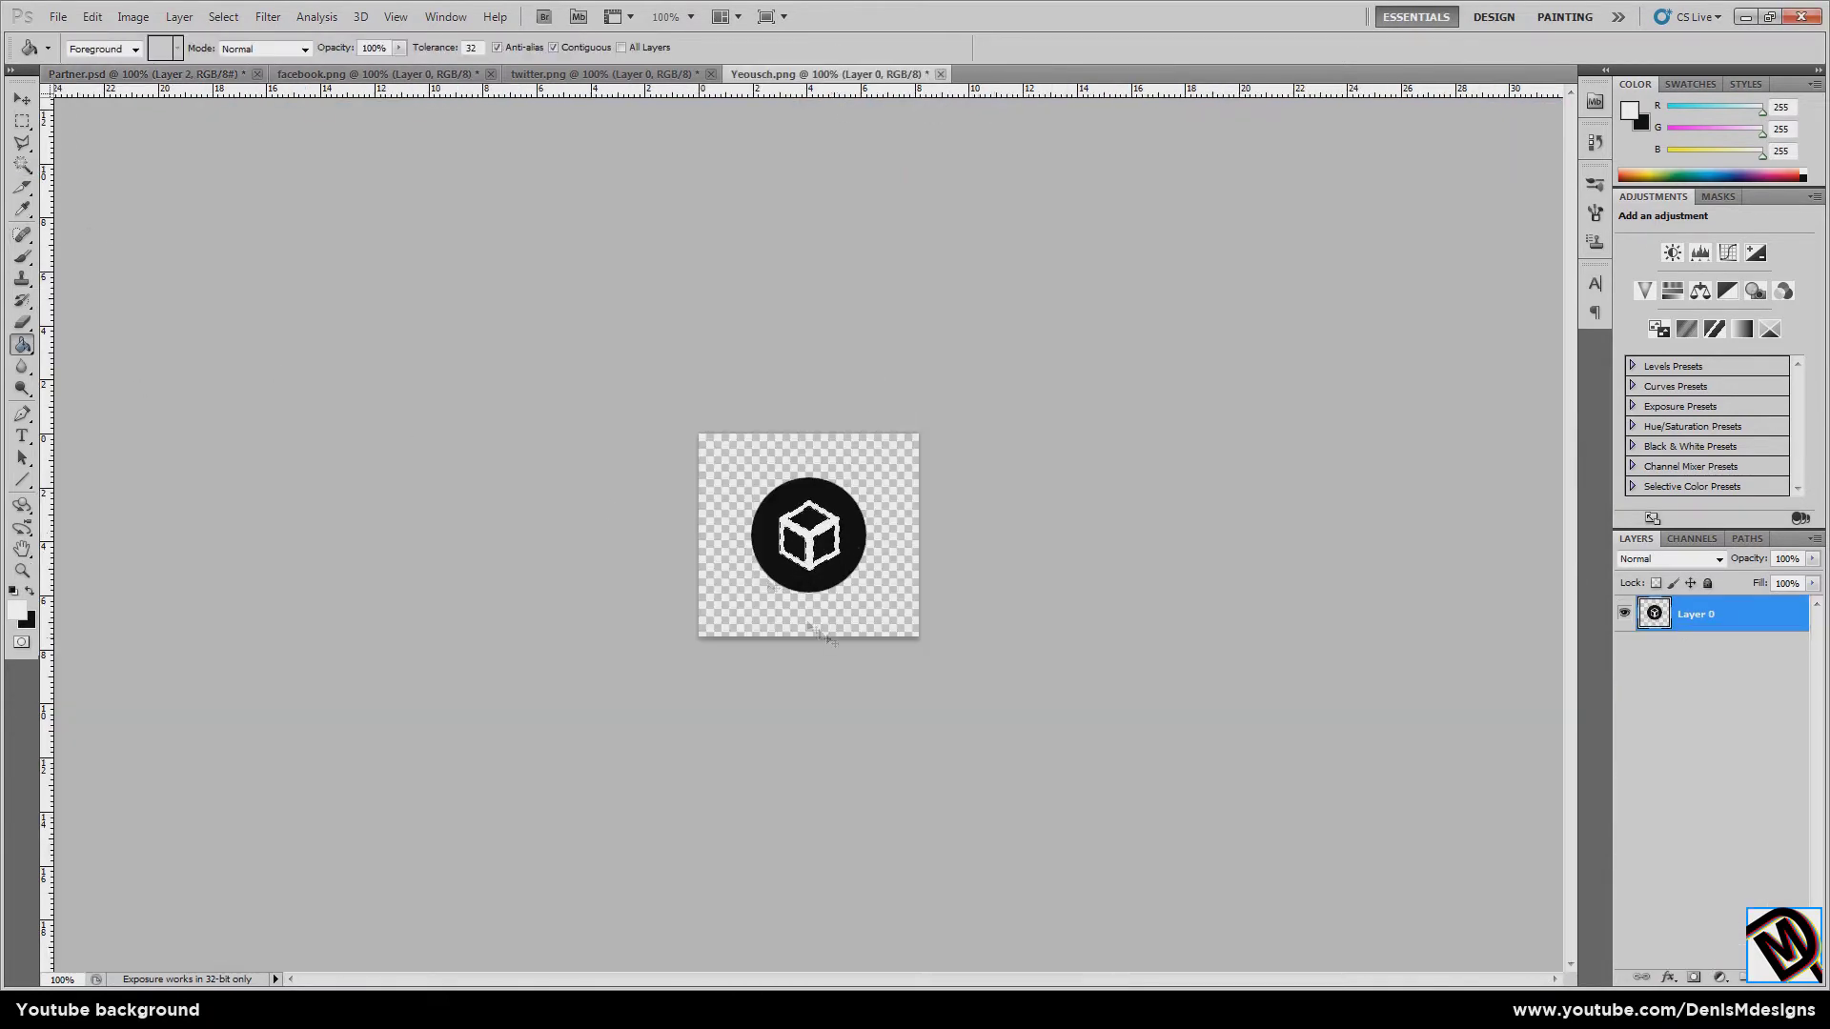
pyautogui.hotkey('ctrl', 'a')
pyautogui.hotkey('ctrl', 'c')
pyautogui.click(143, 74)
pyautogui.hotkey('ctrl', 'v')
pyautogui.hotkey('ctrl', 't')
pyautogui.moveTo(1065, 329); pyautogui.dragTo(1062, 345)
pyautogui.press('Return')
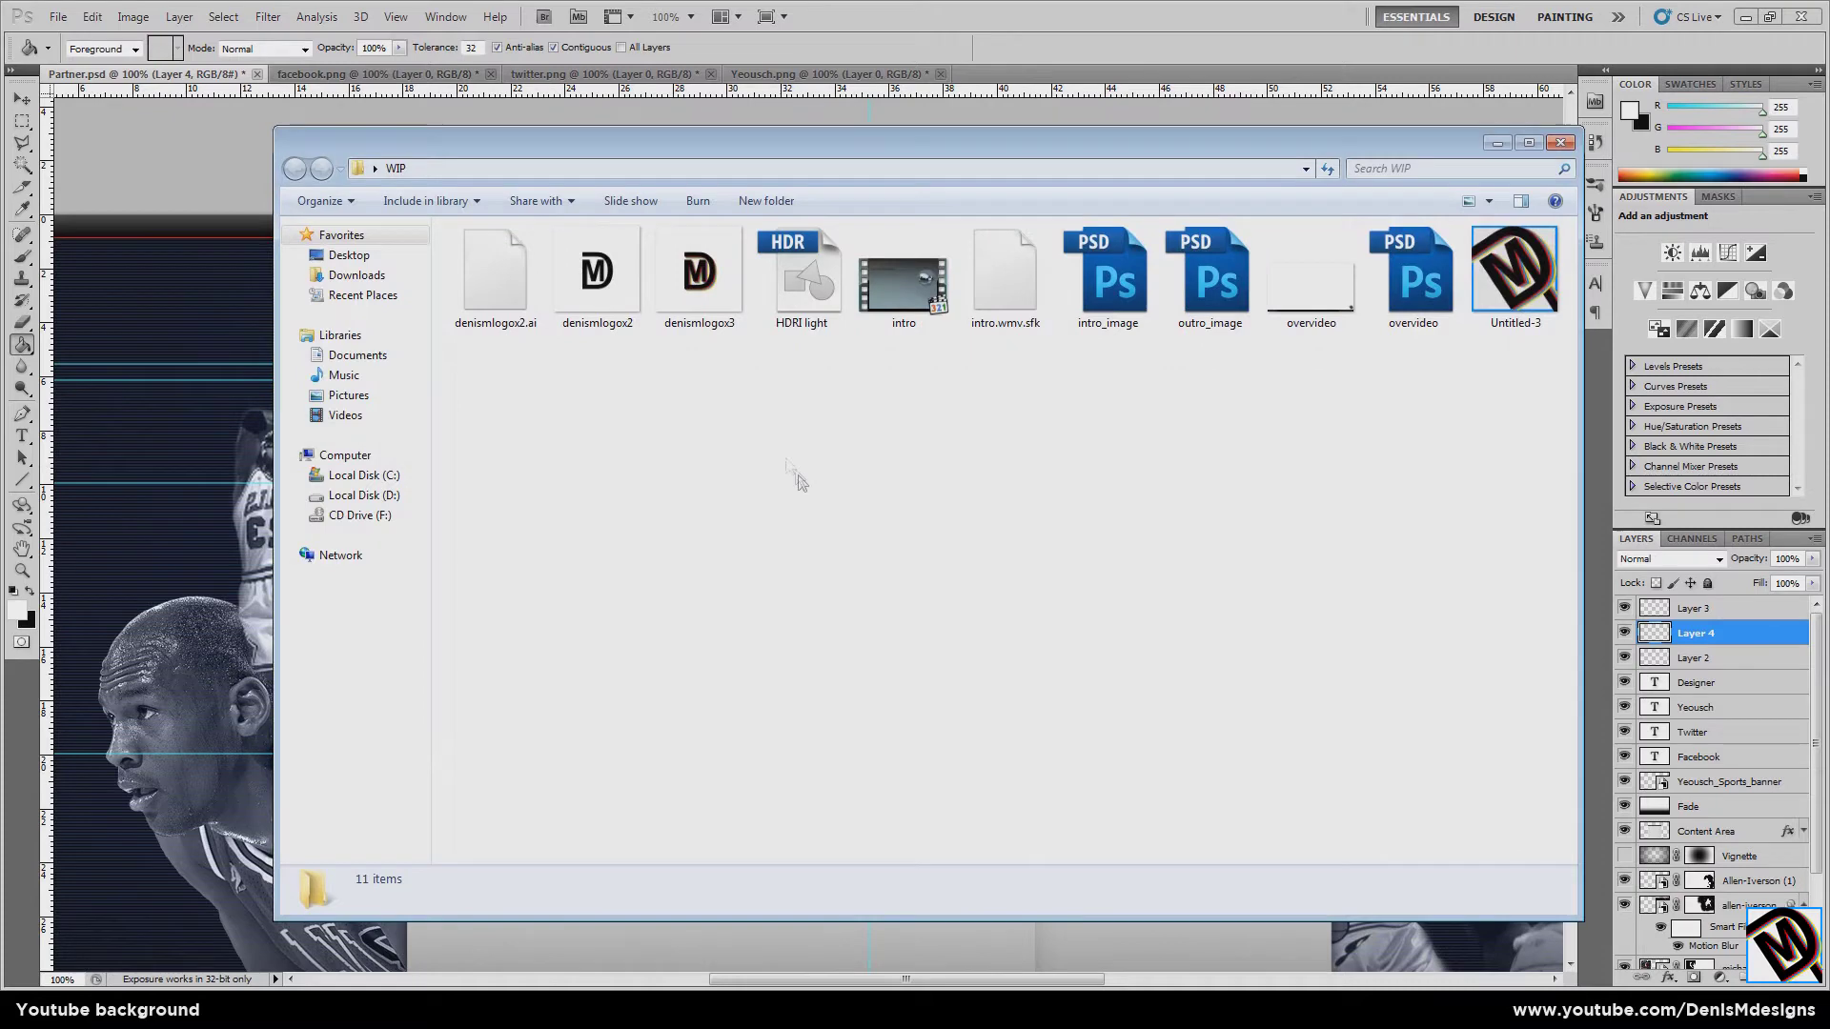
pyautogui.moveTo(1519, 277); pyautogui.dragTo(808, 533)
pyautogui.moveTo(1020, 781); pyautogui.dragTo(839, 563)
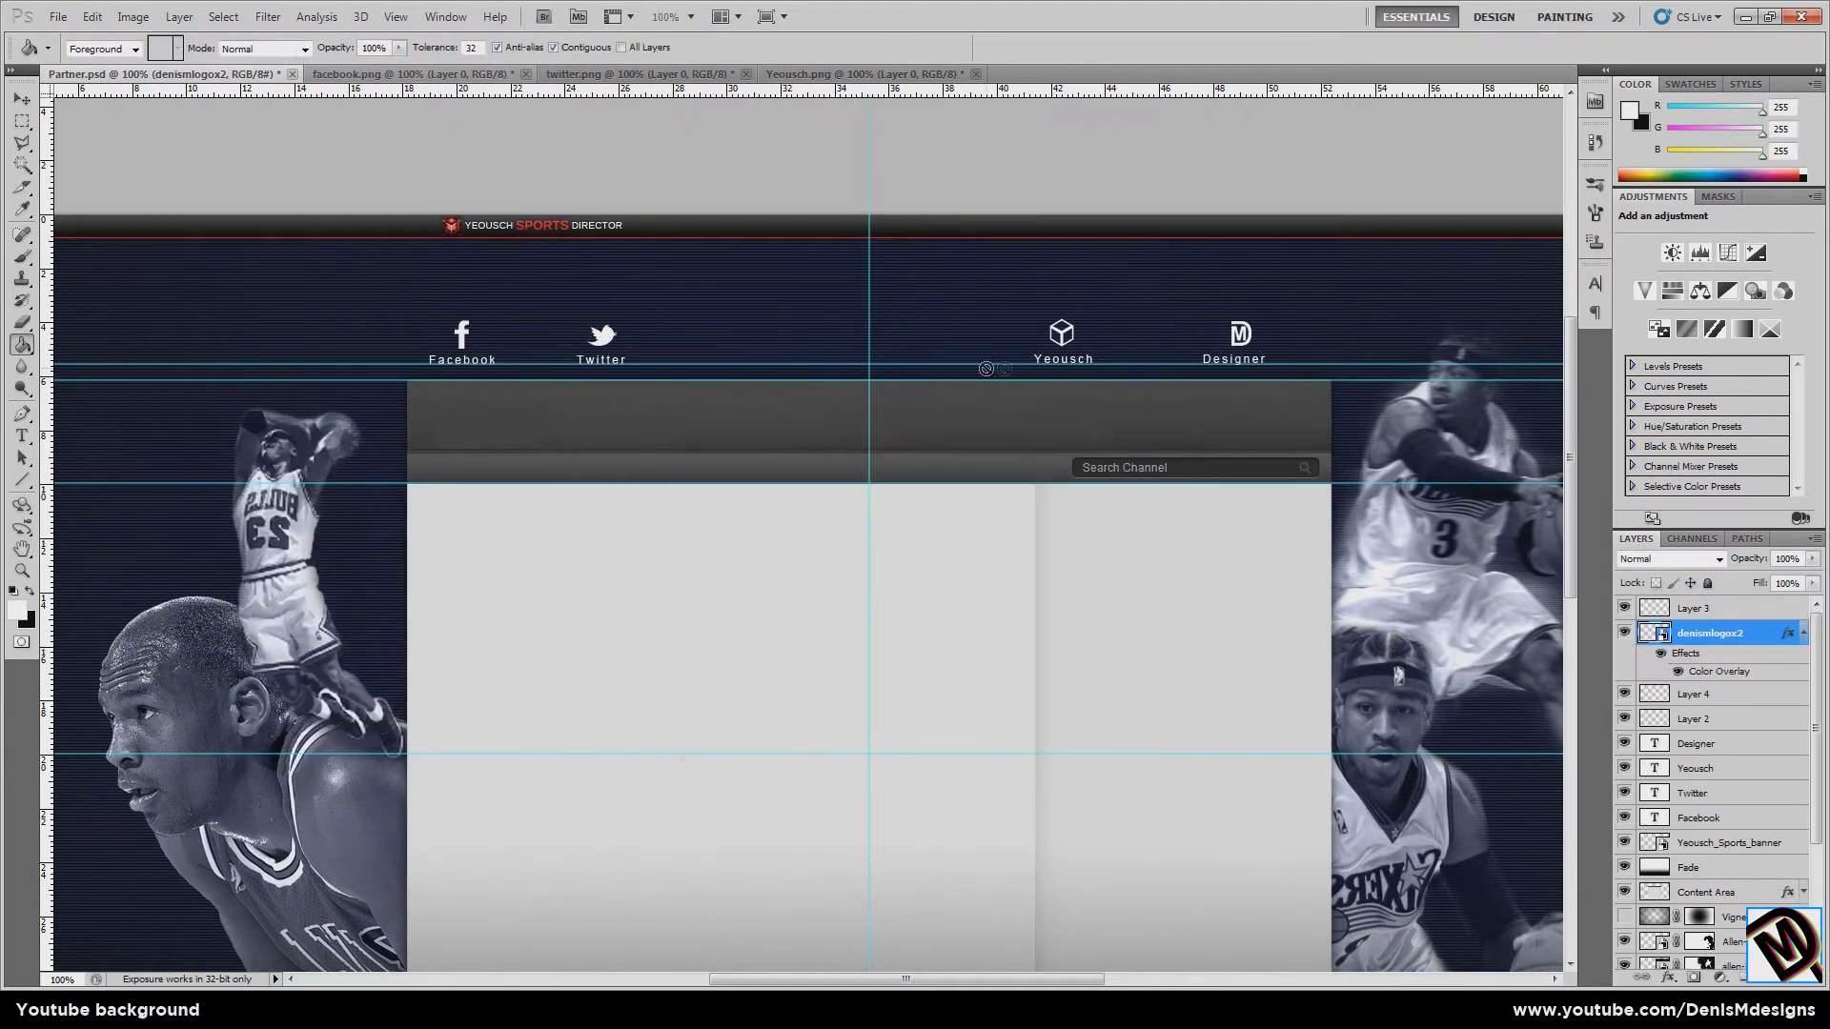
# - Align the Facebook, Twitter, Yeousch and Designer labels under their icons
pyautogui.moveTo(477, 360); pyautogui.dragTo(487, 361)
pyautogui.click(1732, 798)
pyautogui.press('v')
pyautogui.moveTo(610, 360); pyautogui.dragTo(585, 360)
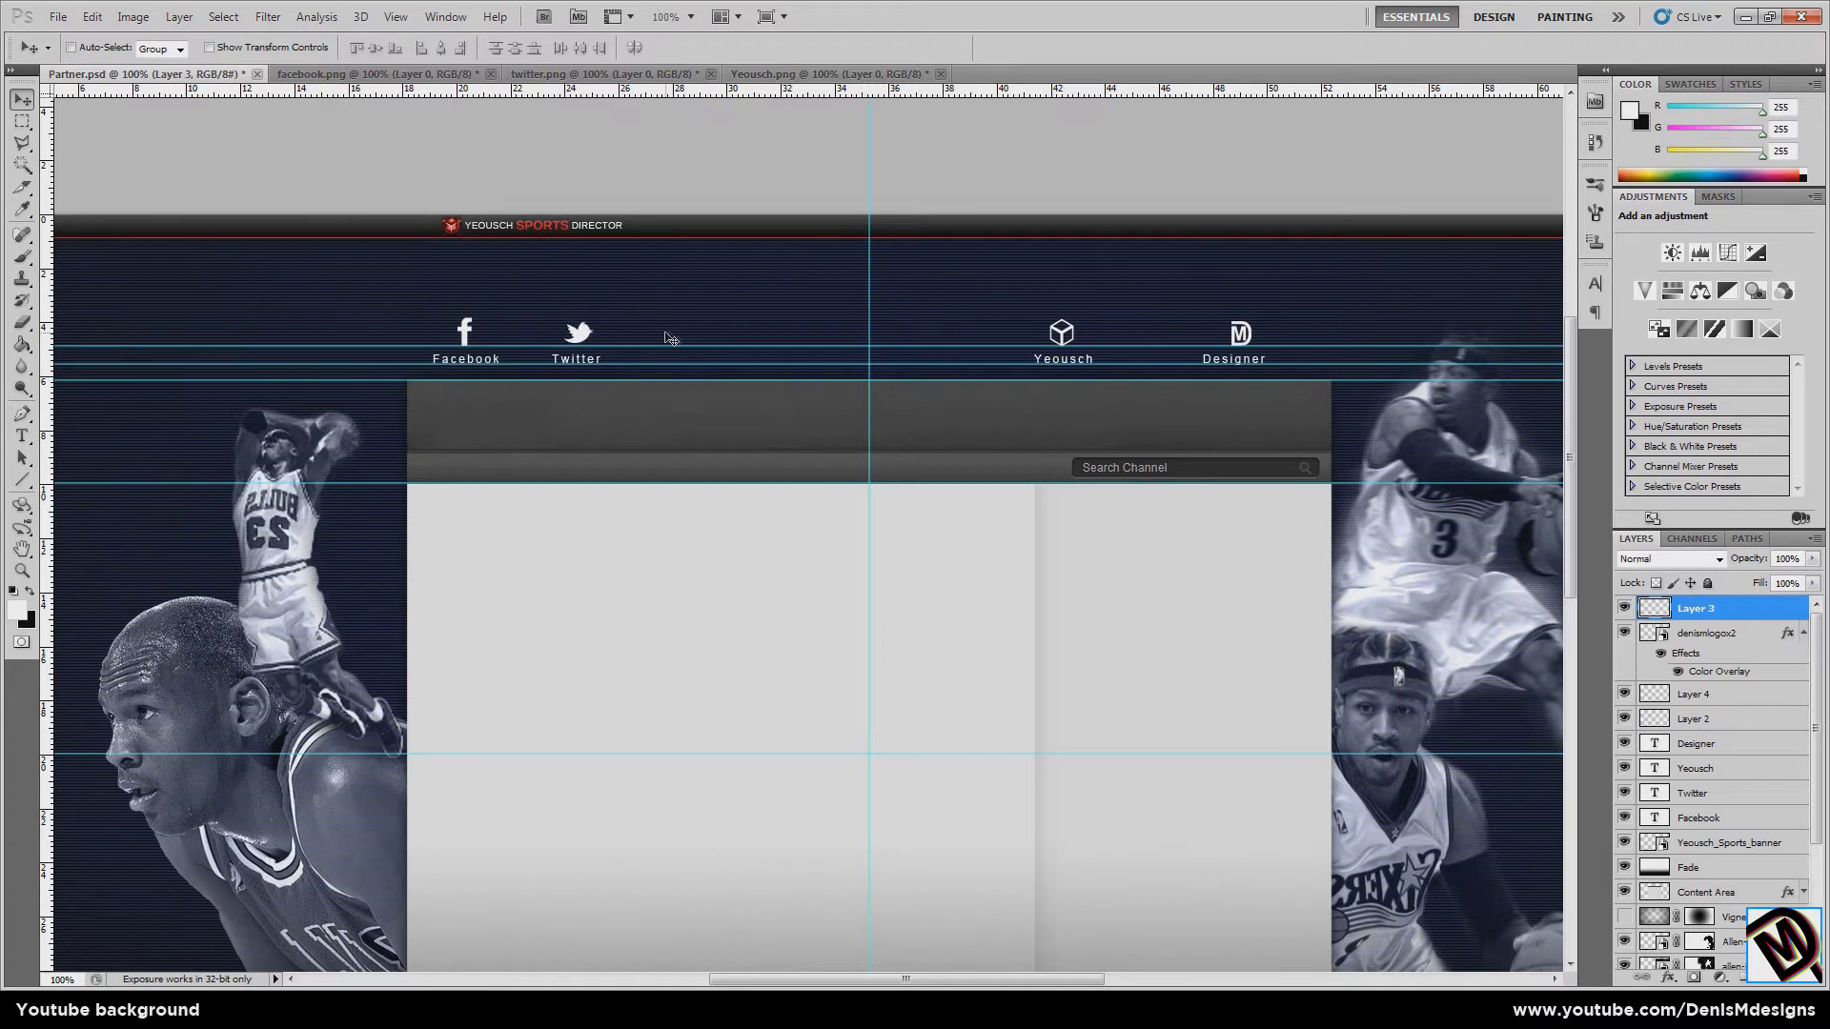
pyautogui.click(1752, 637)
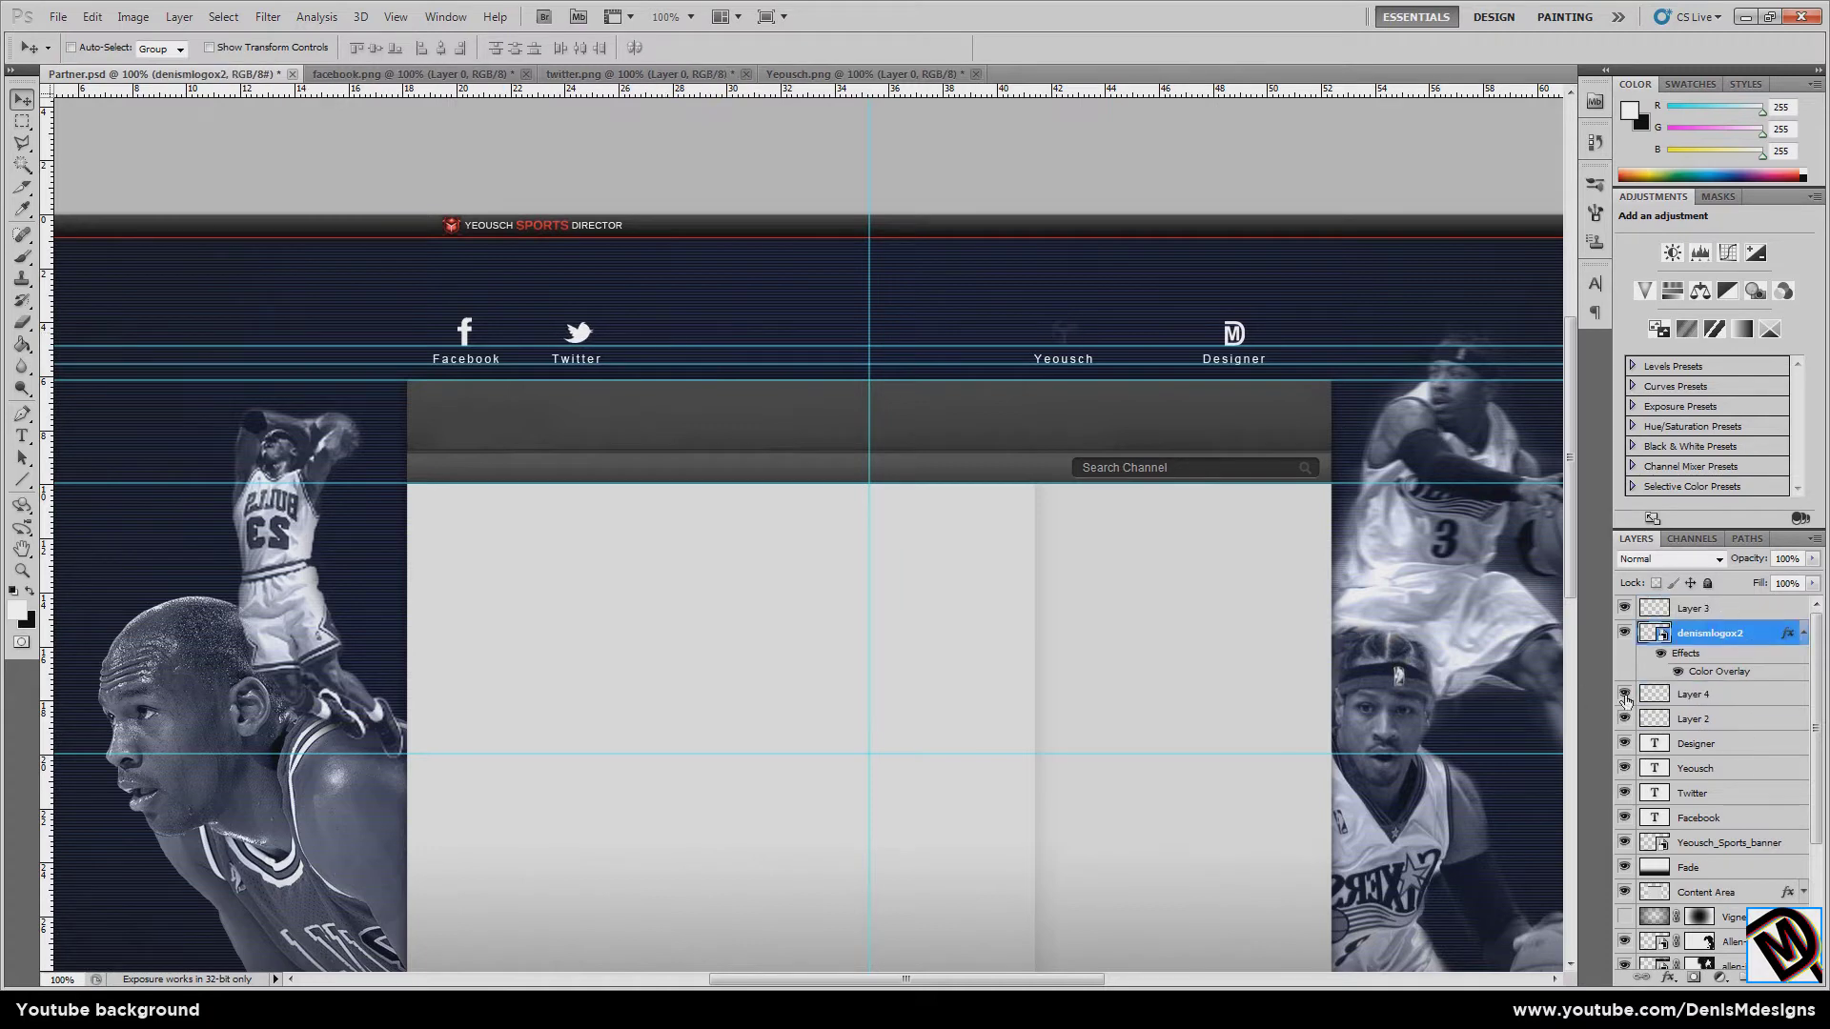
pyautogui.keyDown('ctrl'); pyautogui.click(1678, 698); pyautogui.keyUp('ctrl')
pyautogui.click(1735, 751)
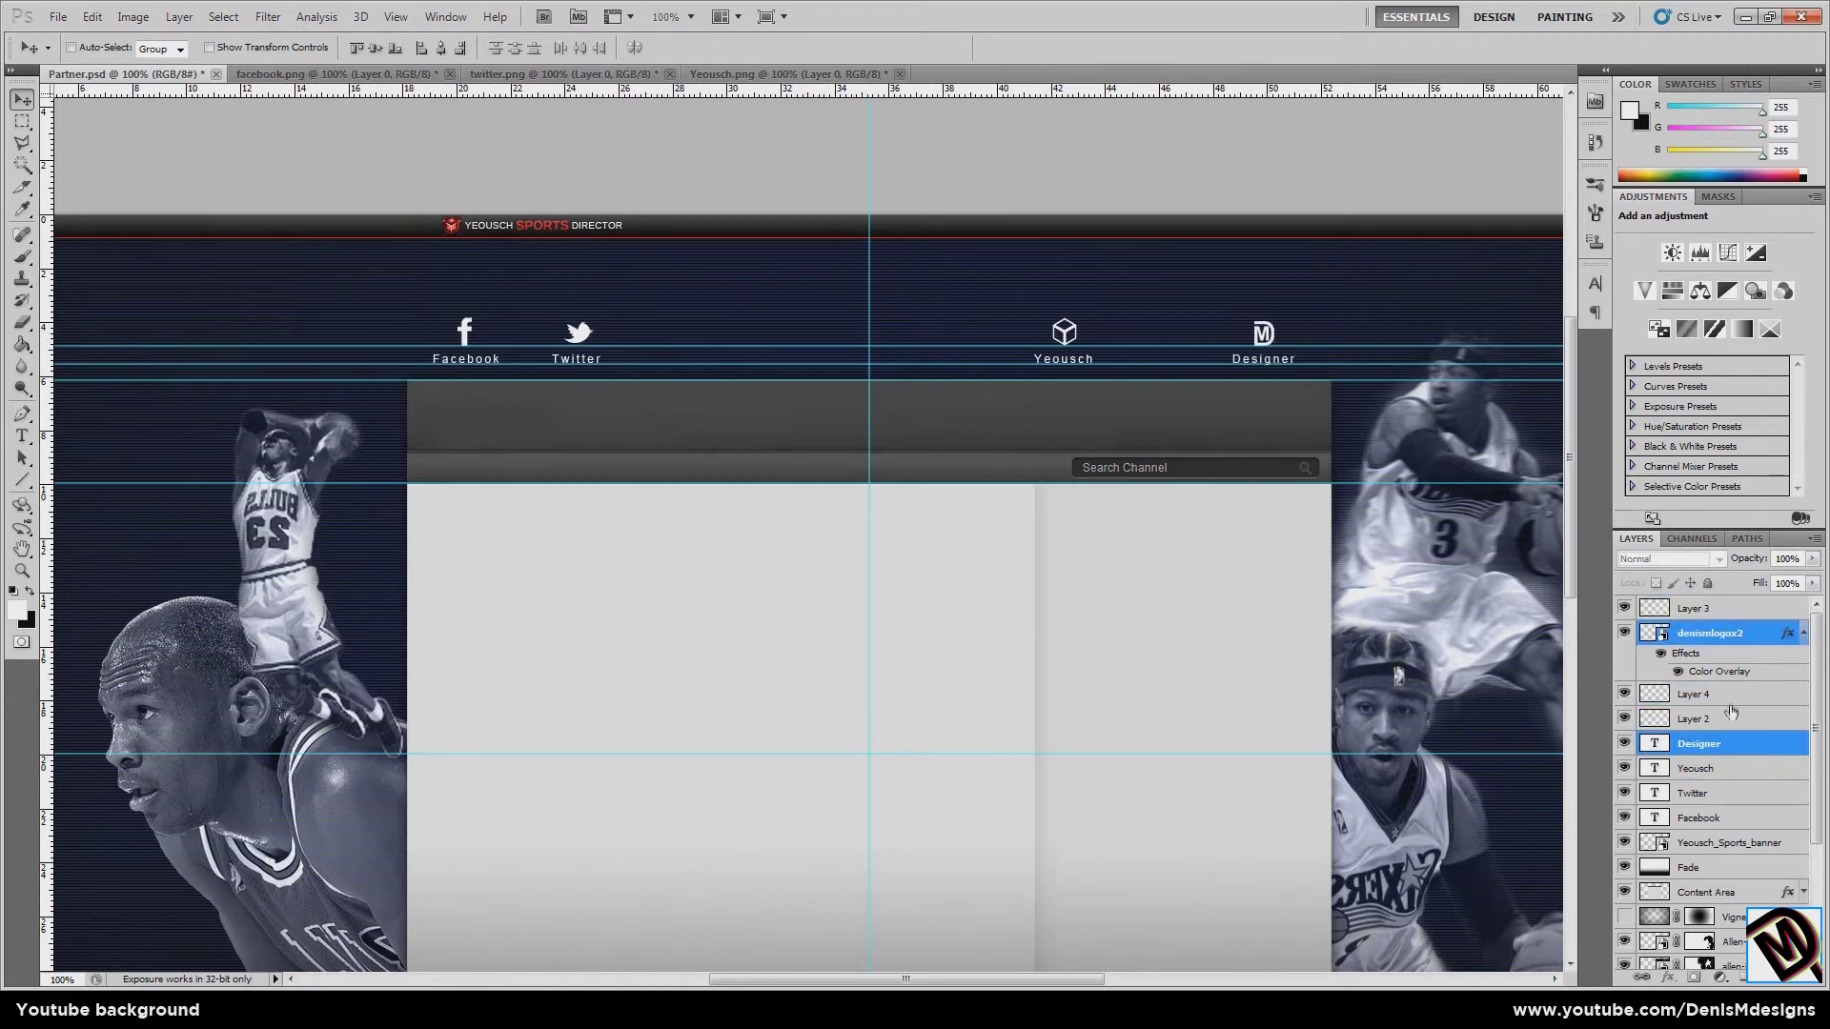
pyautogui.keyDown('ctrl'); pyautogui.click(1064, 331); pyautogui.keyUp('ctrl')
pyautogui.keyDown('ctrl'); pyautogui.keyDown('shift'); pyautogui.click(1068, 352); pyautogui.keyUp('shift'); pyautogui.keyUp('ctrl')
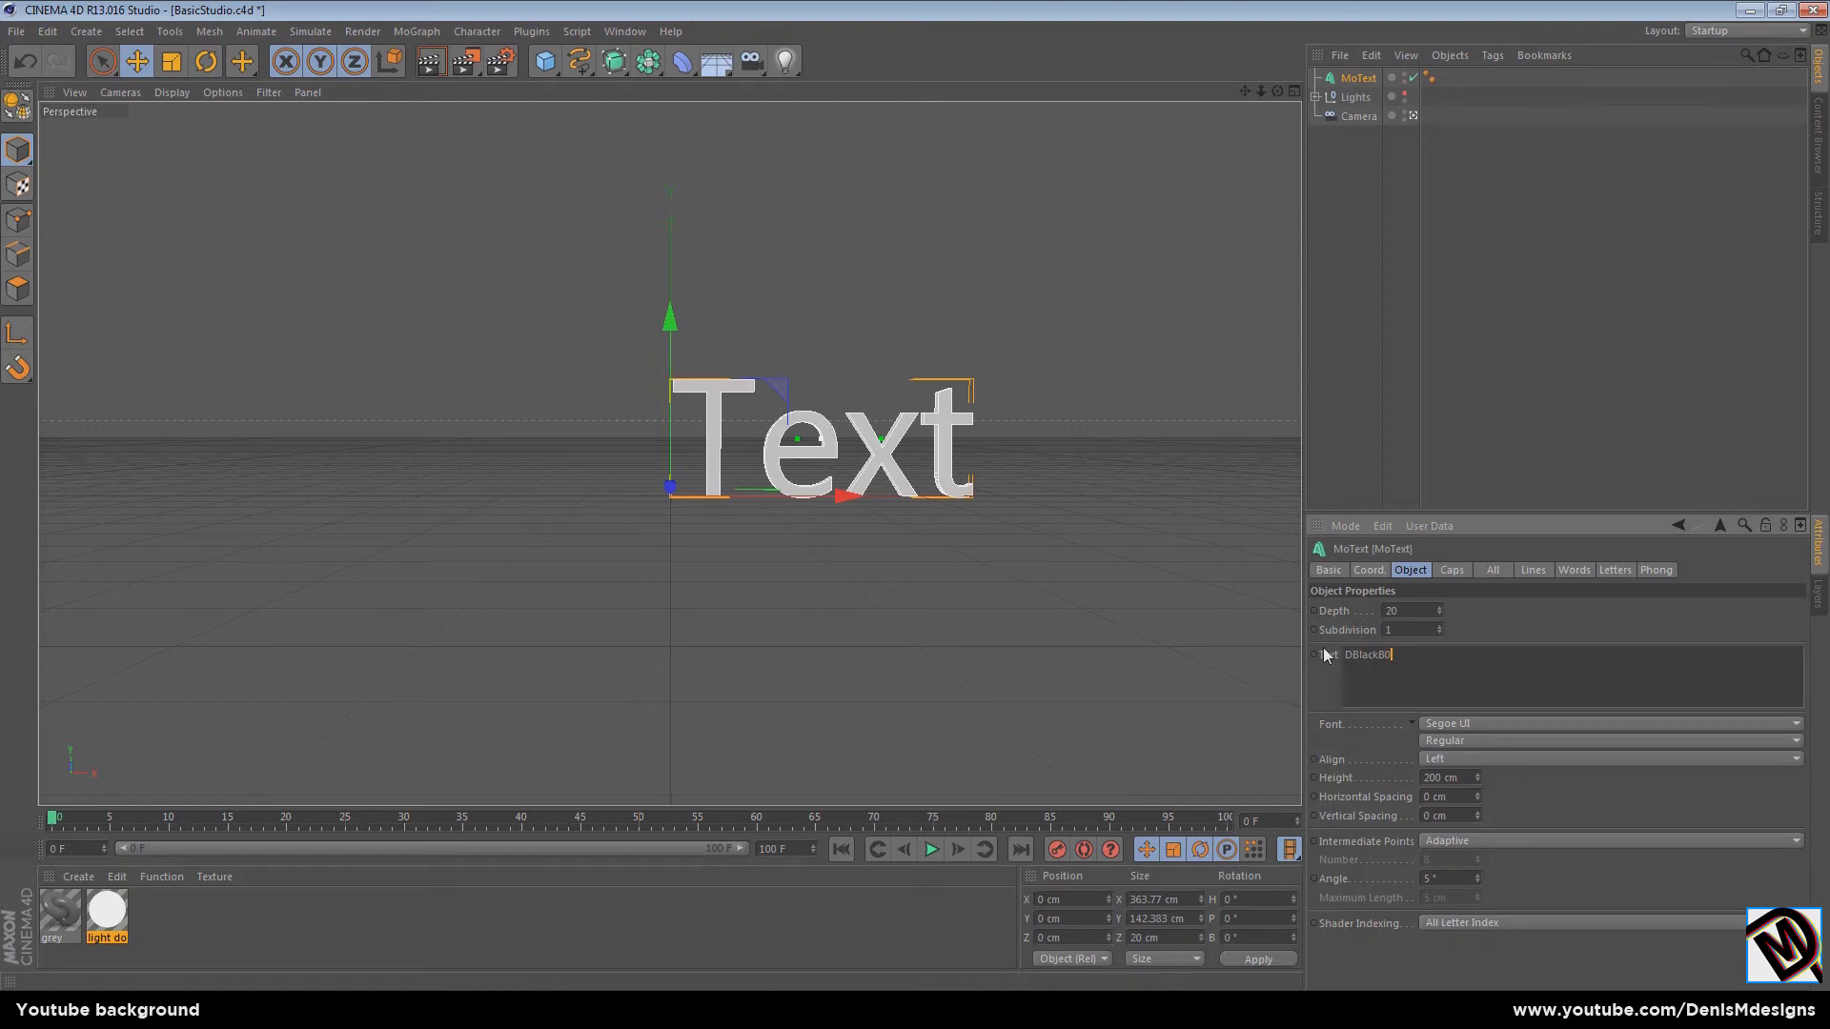
# - Change the MoText font, give it Fillet Caps and widen horizontal spacing to 10 cm
pyautogui.write('y')
pyautogui.click(1511, 725)
pyautogui.scroll(10, 1599, 615)
pyautogui.scroll(10, 1599, 616)
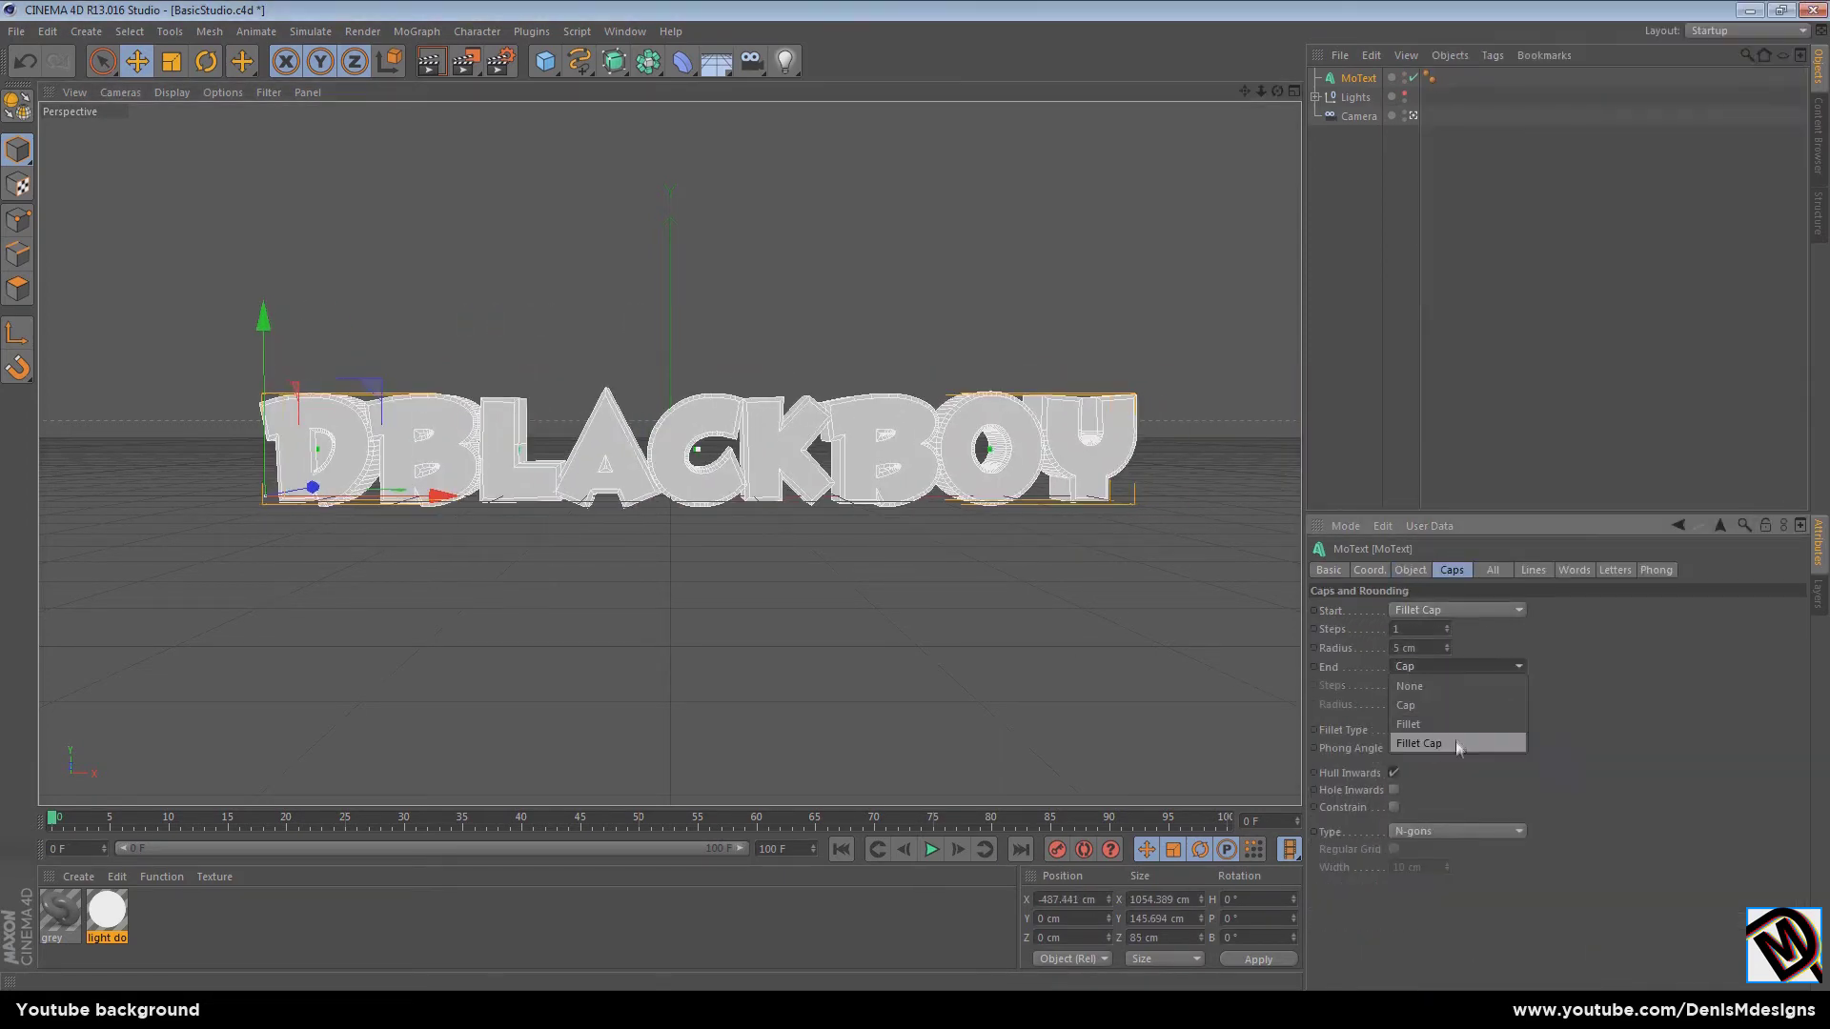
pyautogui.click(1456, 744)
pyautogui.click(1410, 570)
pyautogui.moveTo(1477, 797); pyautogui.dragTo(1524, 797)
# - Create a new material with white colour and Reflection enabled
pyautogui.doubleClick(402, 889)
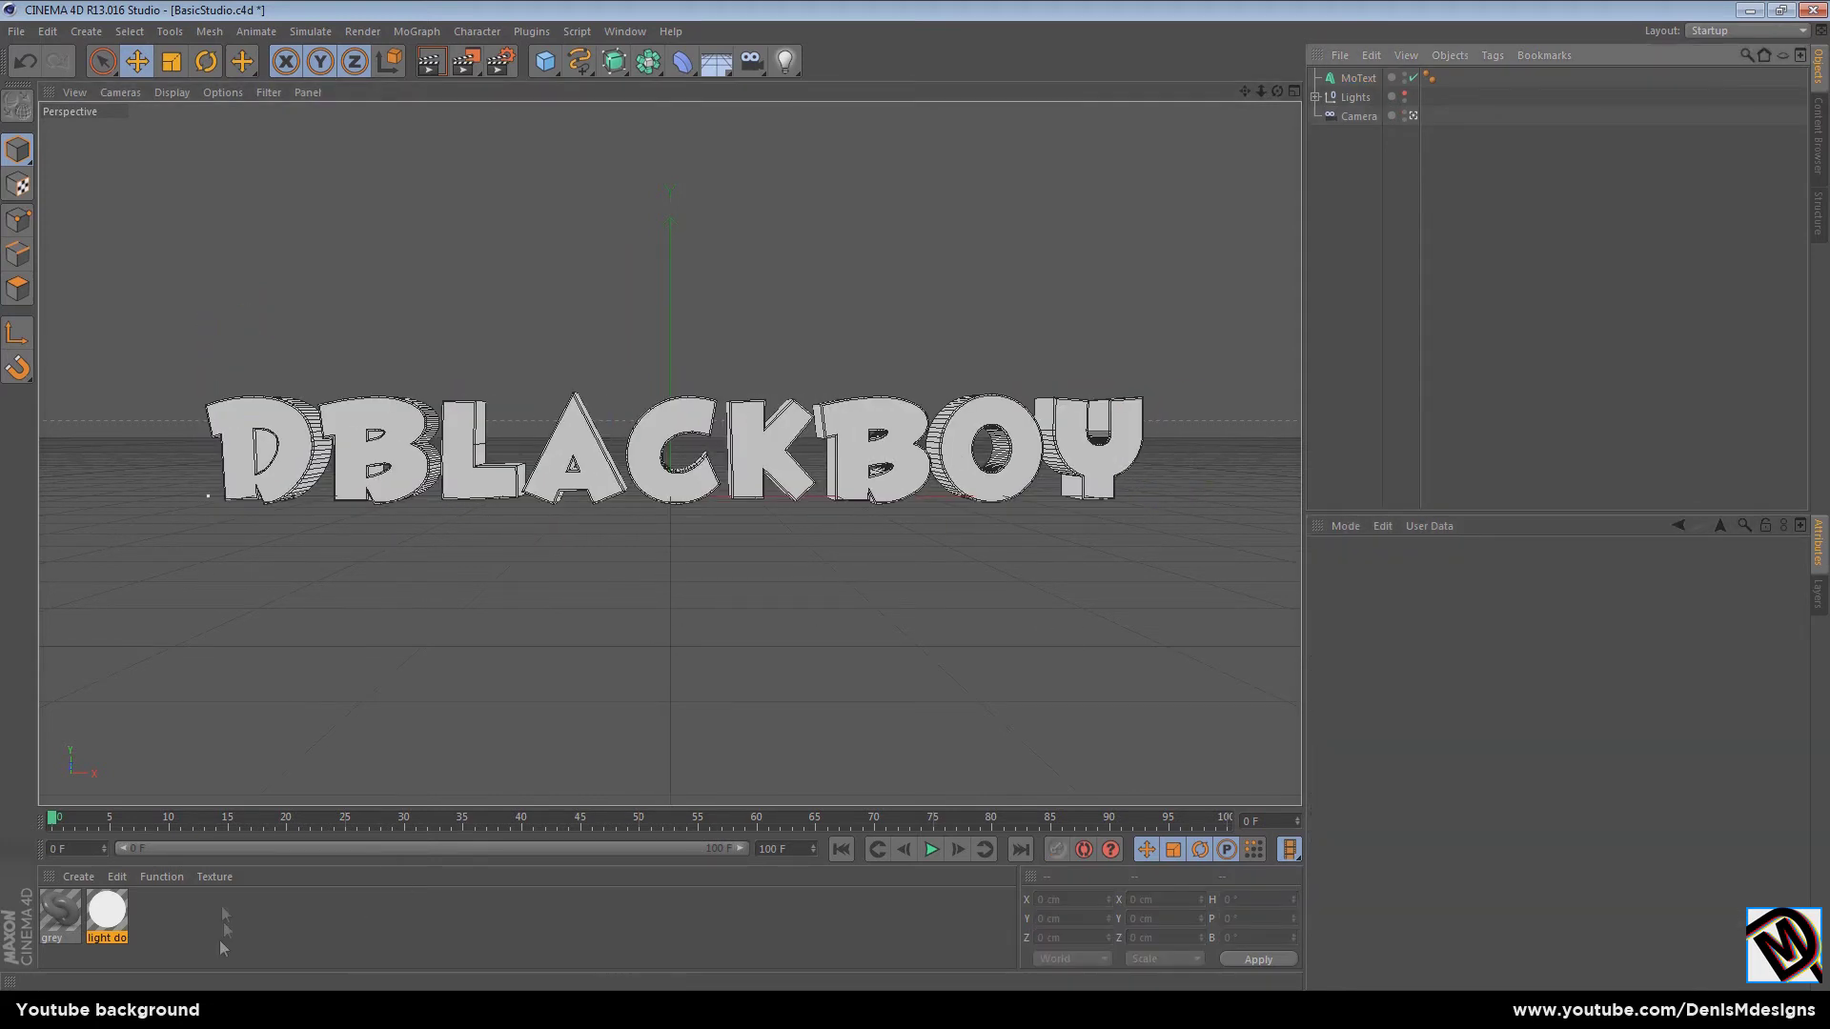
pyautogui.doubleClick(59, 910)
pyautogui.click(433, 224)
pyautogui.click(471, 328)
pyautogui.click(385, 426)
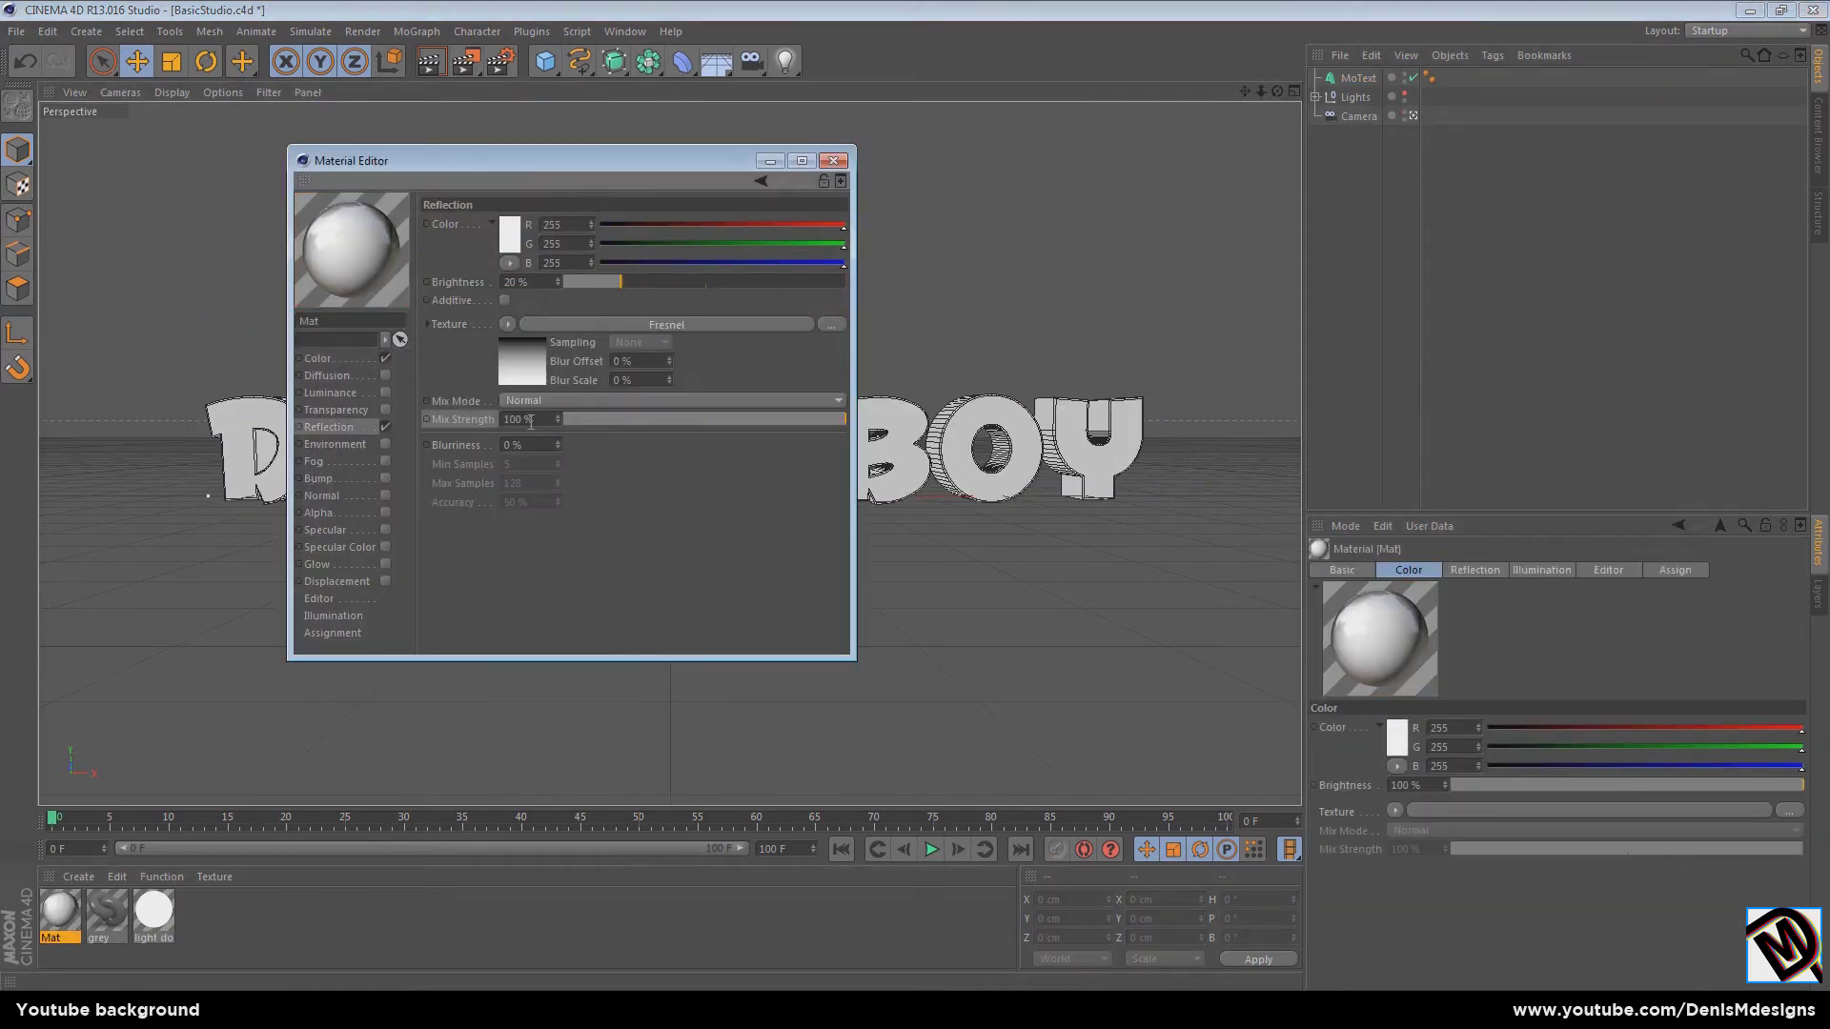
# - Render the DBLACKBOY title to the Picture Viewer as a test
pyautogui.click(833, 160)
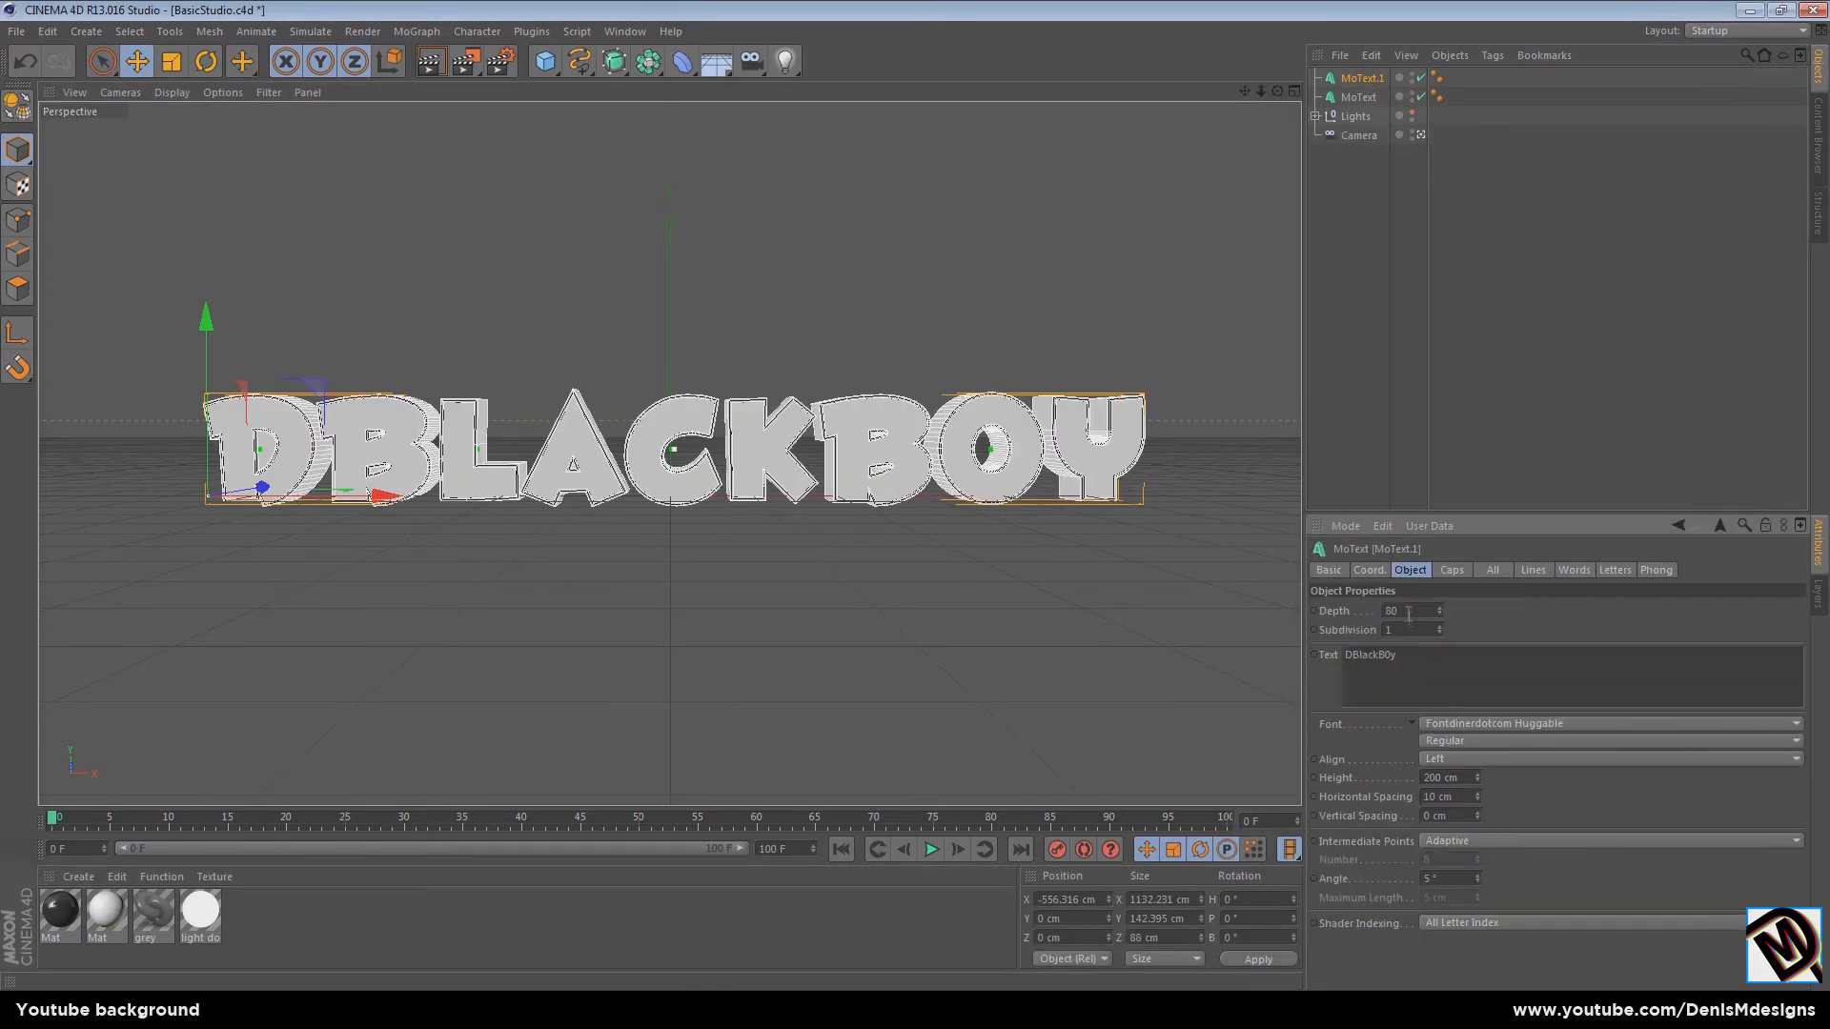
pyautogui.click(362, 31)
pyautogui.click(400, 131)
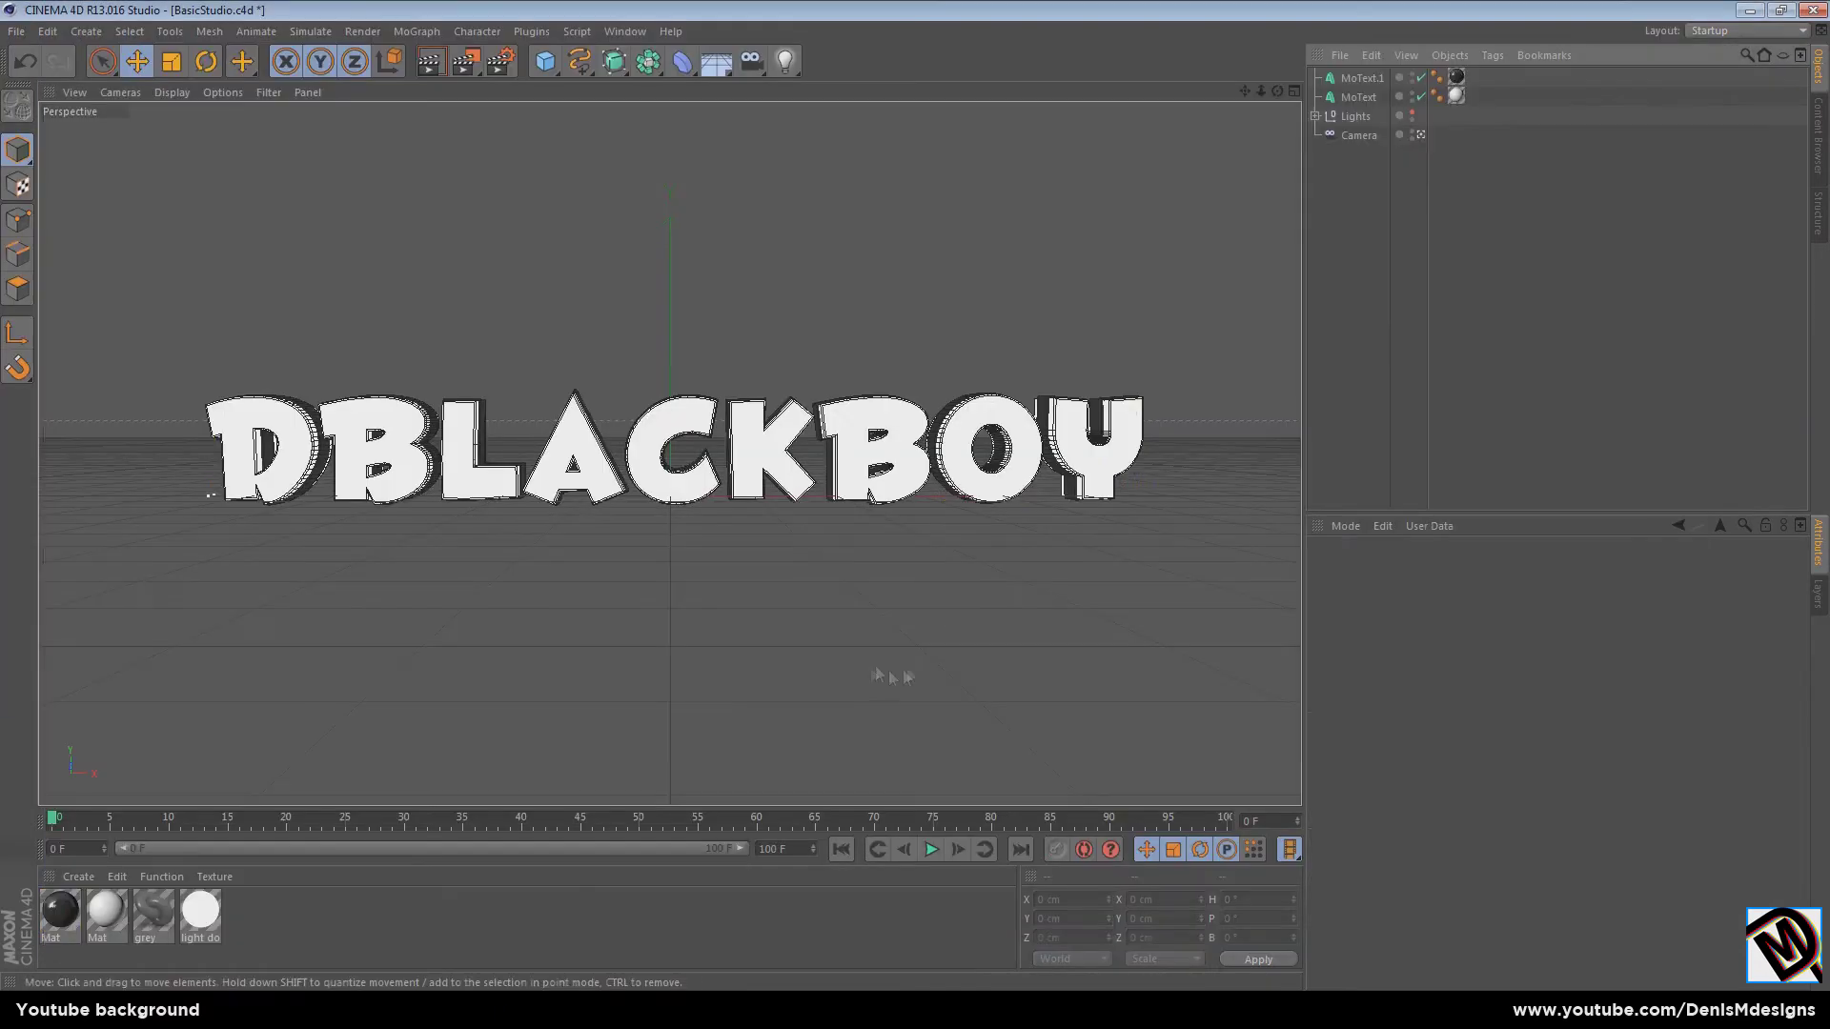
# - Set the duplicate text's depth to 70 and render the title to the Picture Viewer
pyautogui.write('70')
pyautogui.press('Return')
pyautogui.press('F5')
pyautogui.press('F1')
pyautogui.click(362, 32)
pyautogui.click(481, 132)
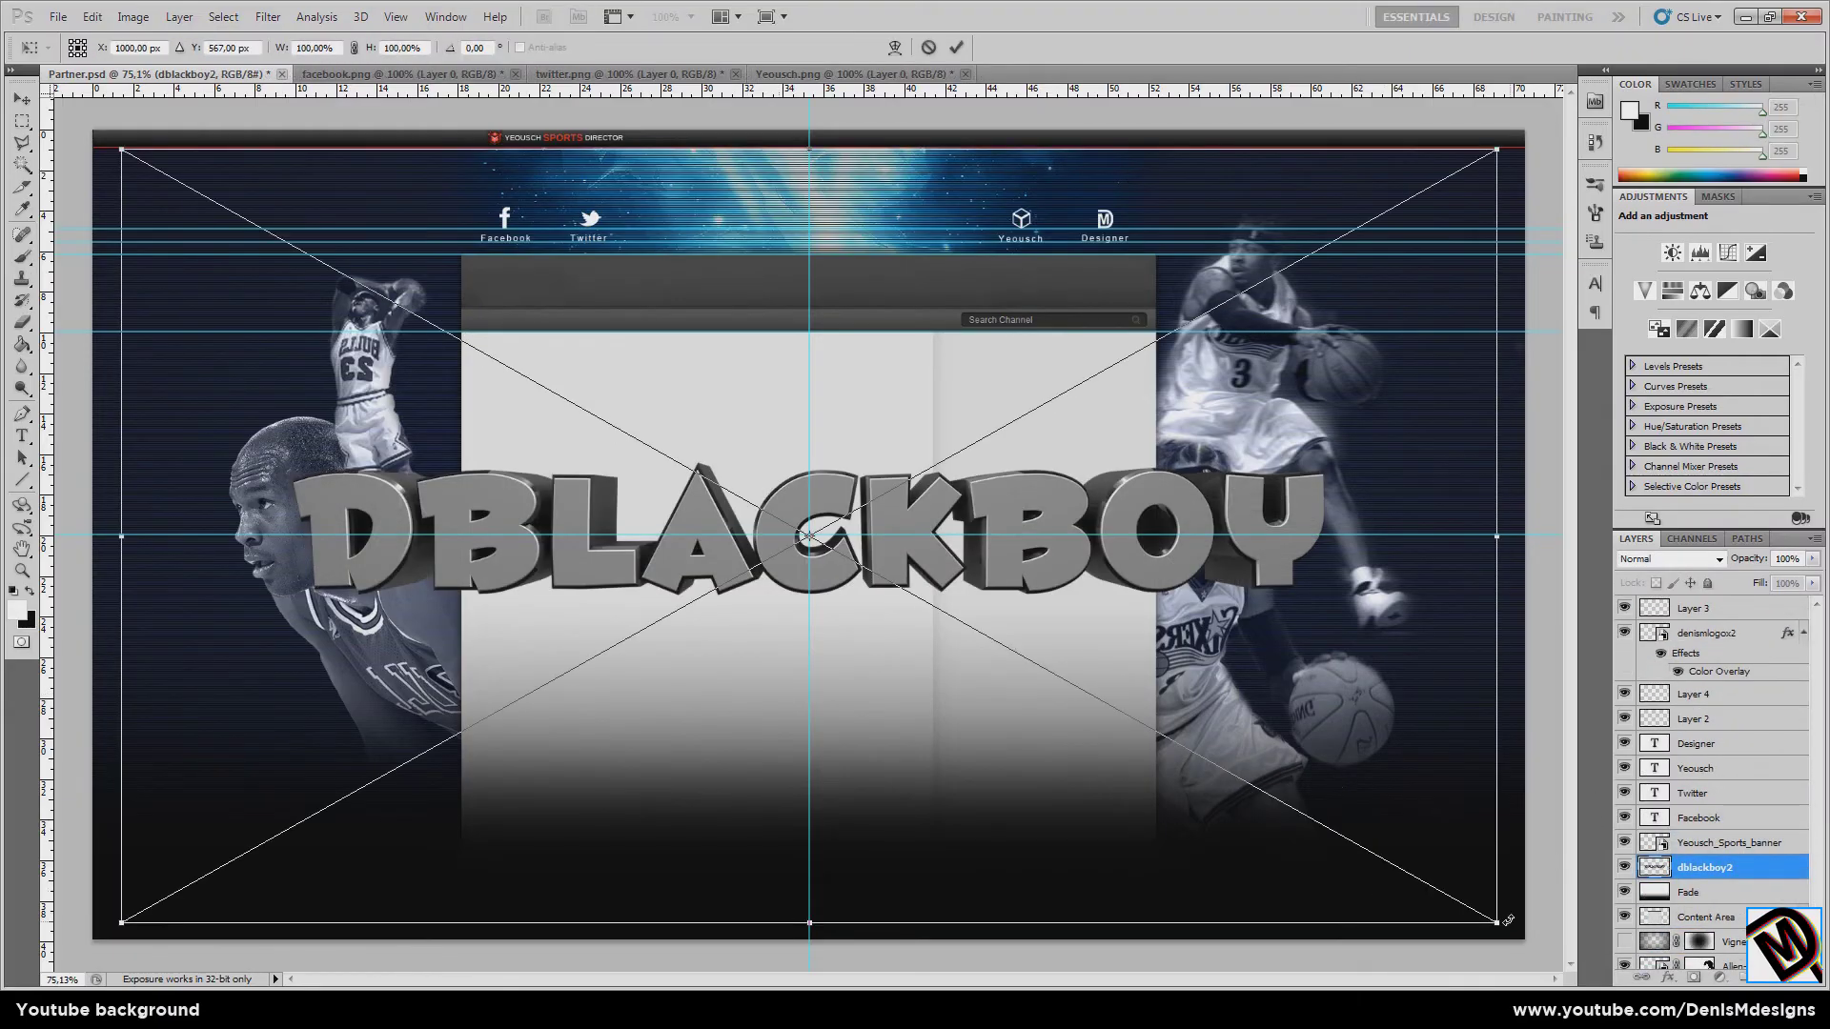
# - Scale the placed DBLACKBOY render to 50% width and height and move its layer down one
pyautogui.doubleClick(314, 47)
pyautogui.write('50')
pyautogui.press('Tab')
pyautogui.write('50')
pyautogui.press('Return')
pyautogui.press('Return')
pyautogui.hotkey('ctrl', '[')
pyautogui.hotkey('ctrl', '[')
pyautogui.hotkey('ctrl', '[')
pyautogui.hotkey('ctrl', '[')
pyautogui.hotkey('ctrl', '[')
pyautogui.hotkey('ctrl', '[')
pyautogui.press('b')
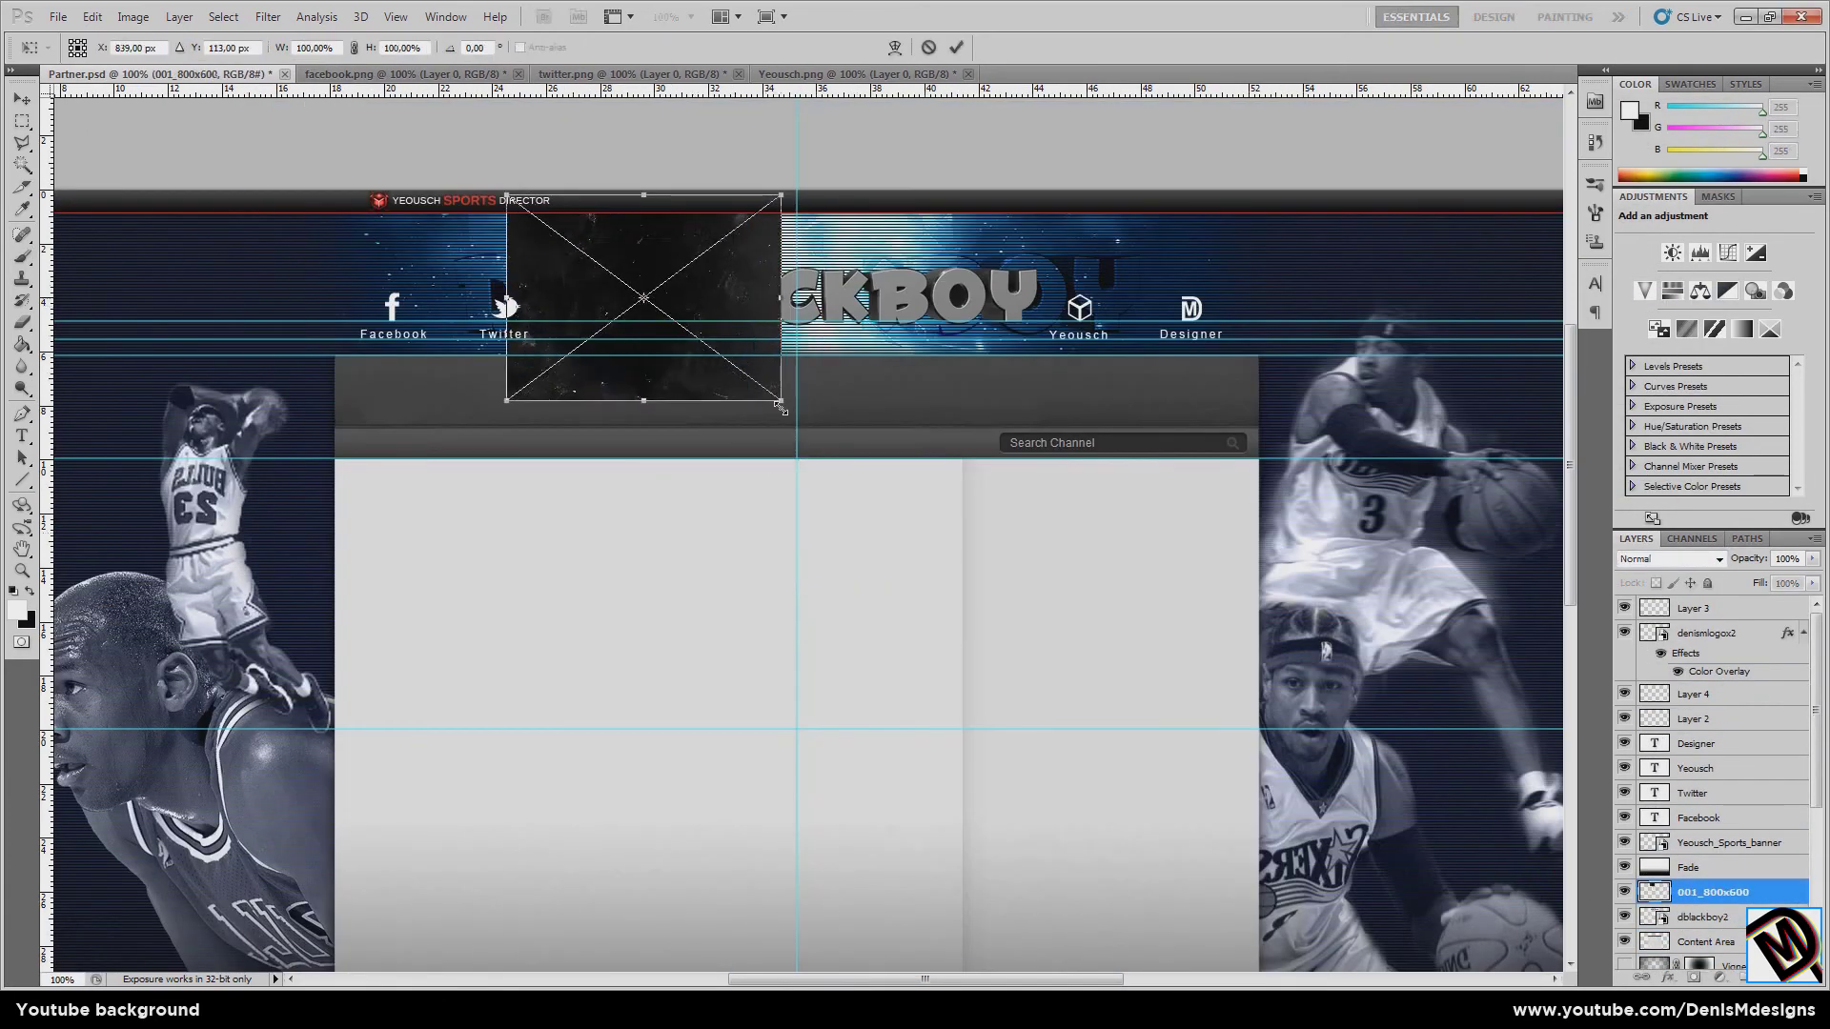
# - Set the 800x600 starry texture to Screen blend mode and commit it
pyautogui.click(1663, 222)
pyautogui.press('Return')
pyautogui.press('b')
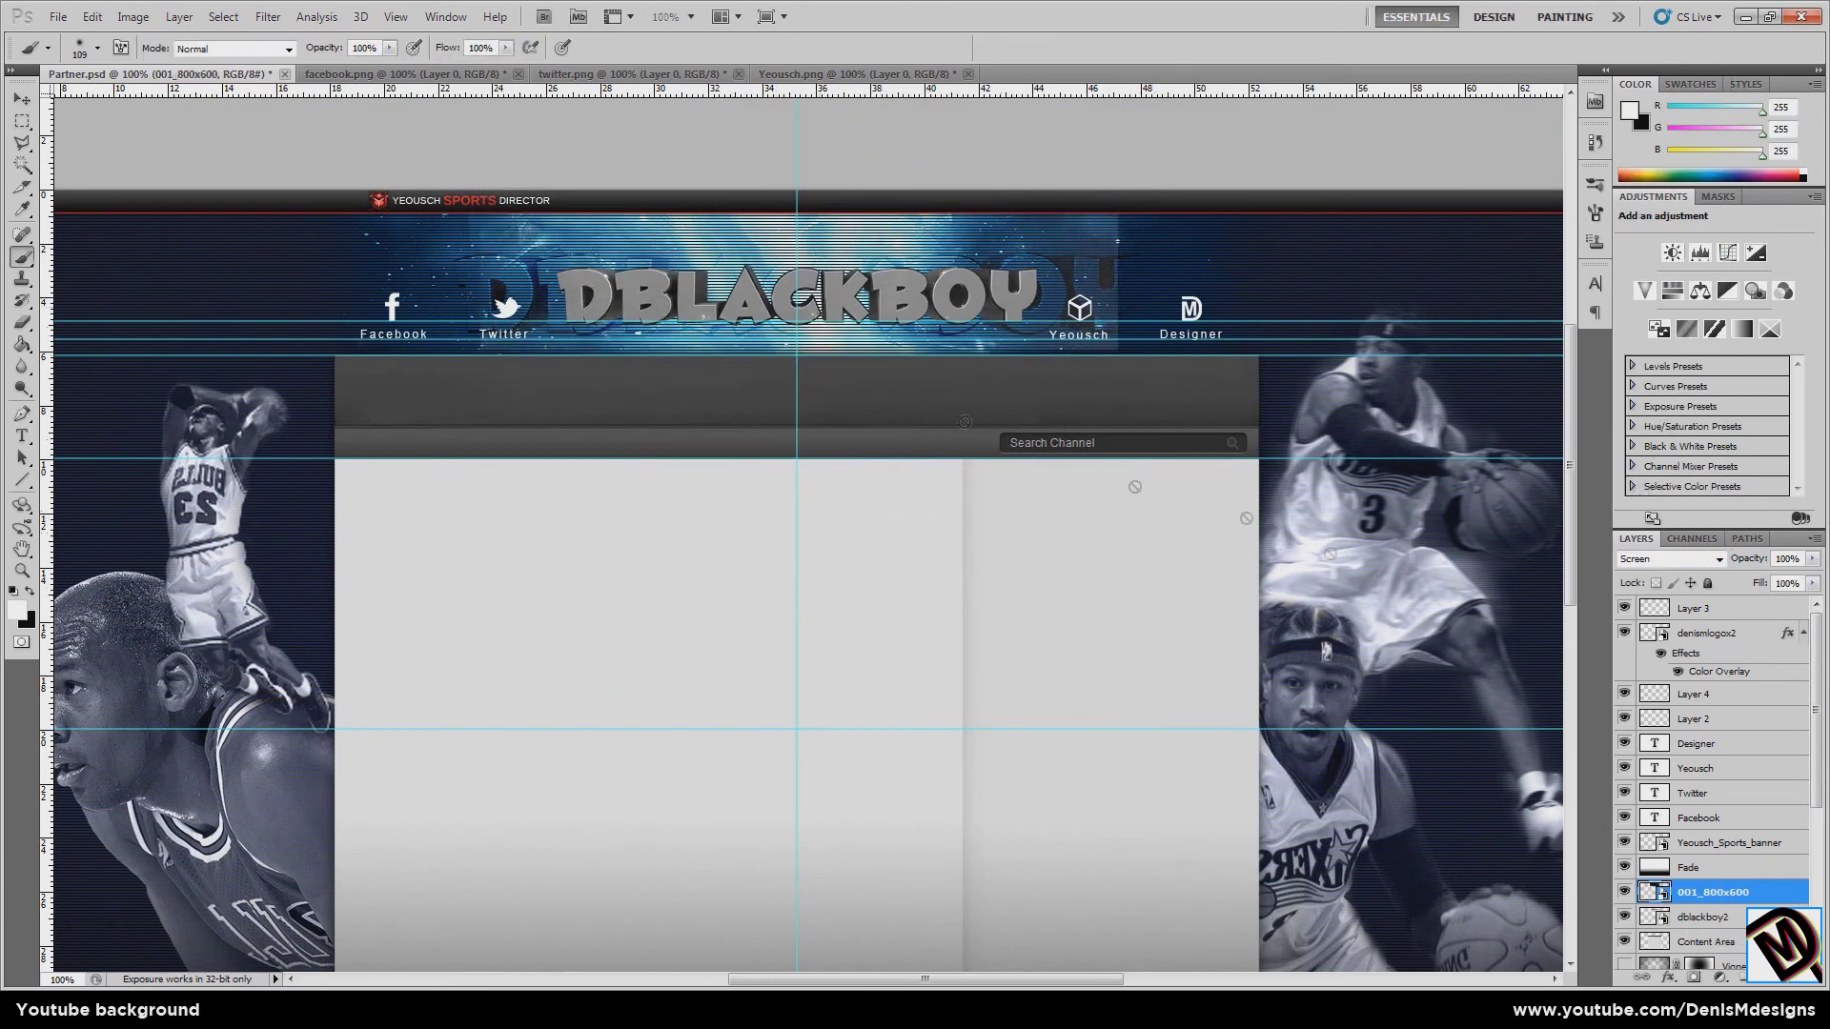
# - Brighten the DBLACKBOY title's blue channel with Curves
pyautogui.click(1736, 922)
pyautogui.click(132, 16)
pyautogui.click(381, 103)
pyautogui.click(1324, 174)
pyautogui.click(1296, 238)
pyautogui.moveTo(1448, 249); pyautogui.dragTo(1448, 234)
pyautogui.click(1325, 175)
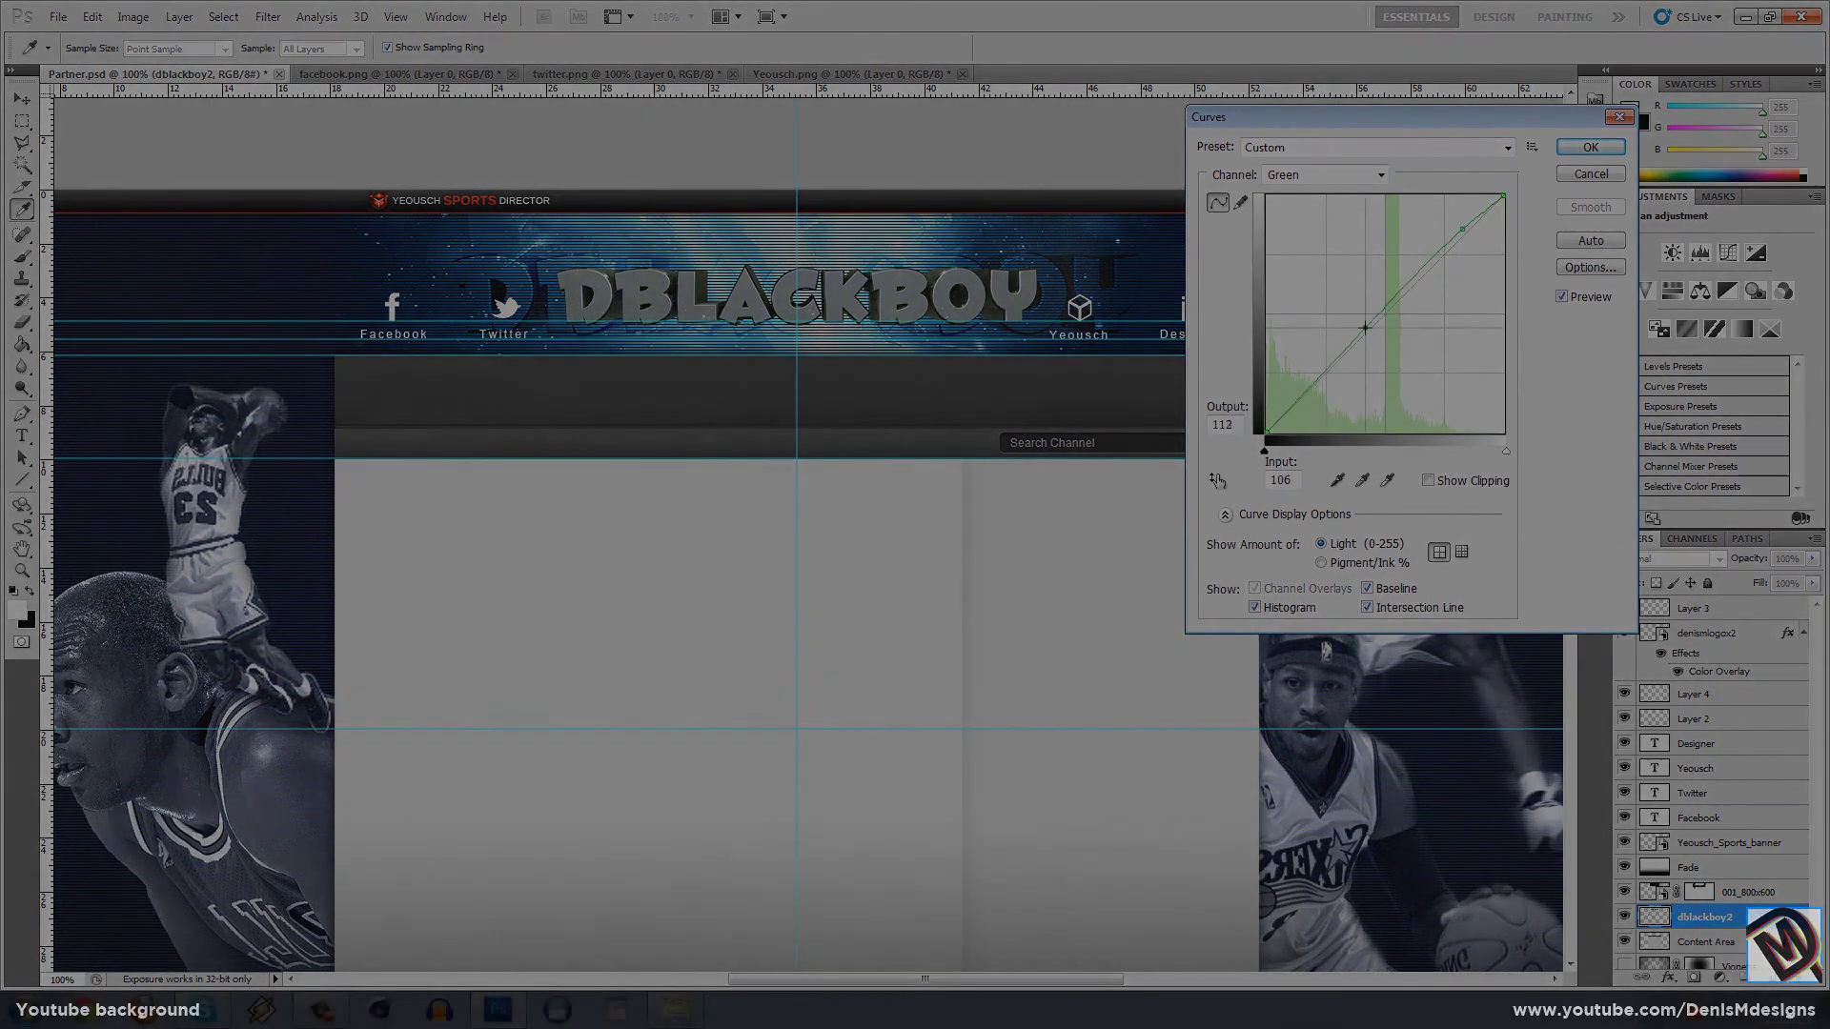